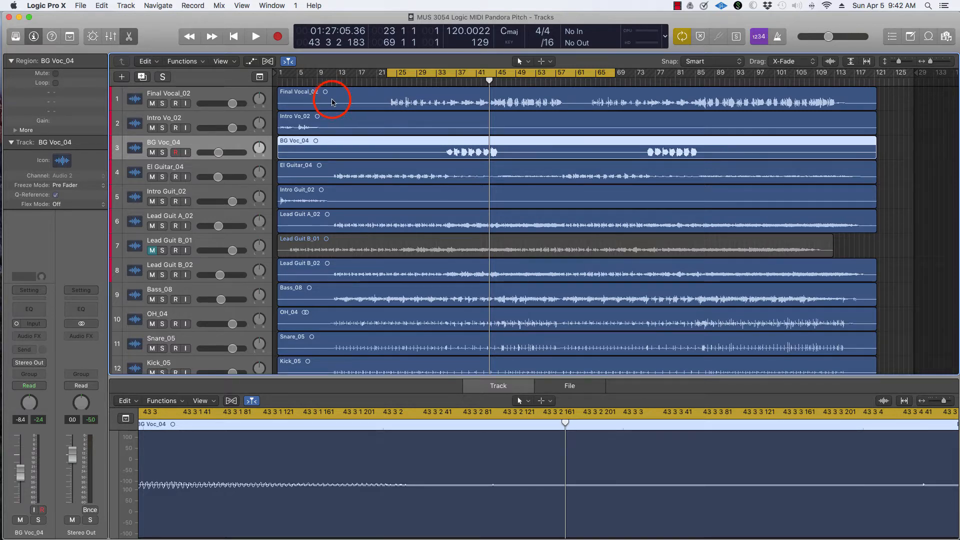
Select the BG Voc_04 region and briefly play back the project.
click(332, 102)
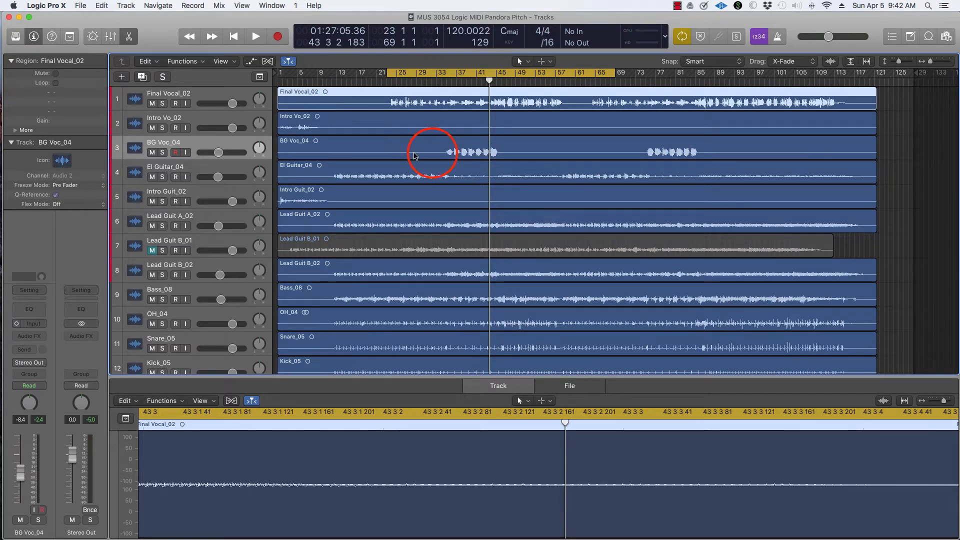
click(433, 155)
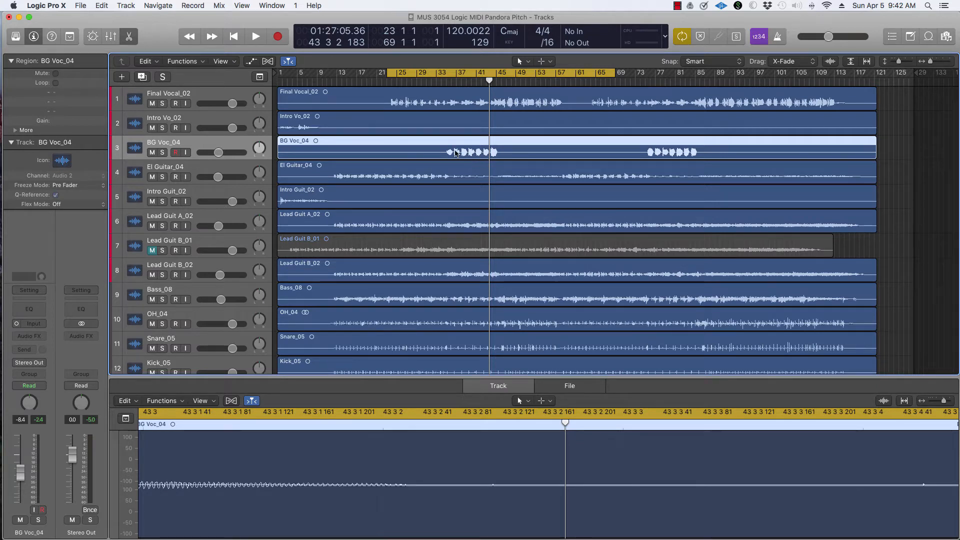
key(space)
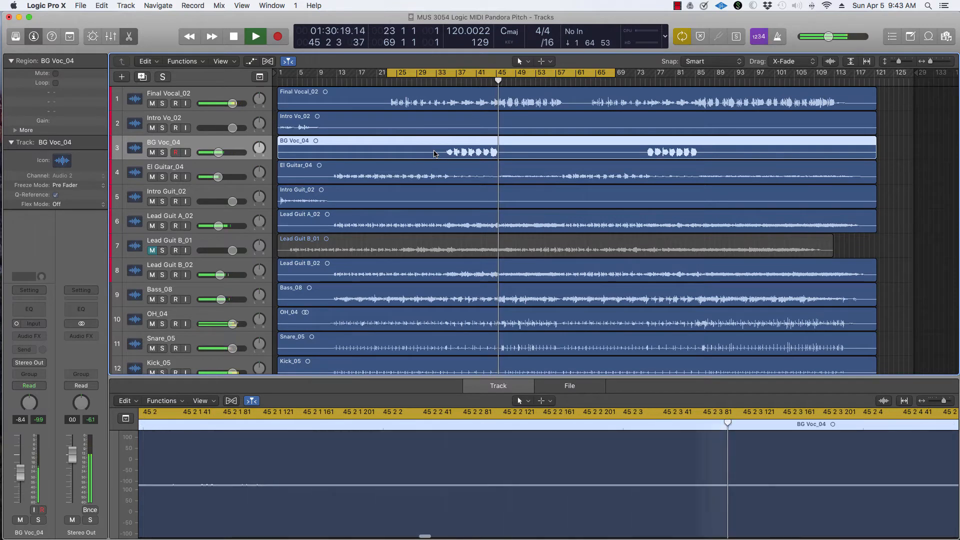
key(space)
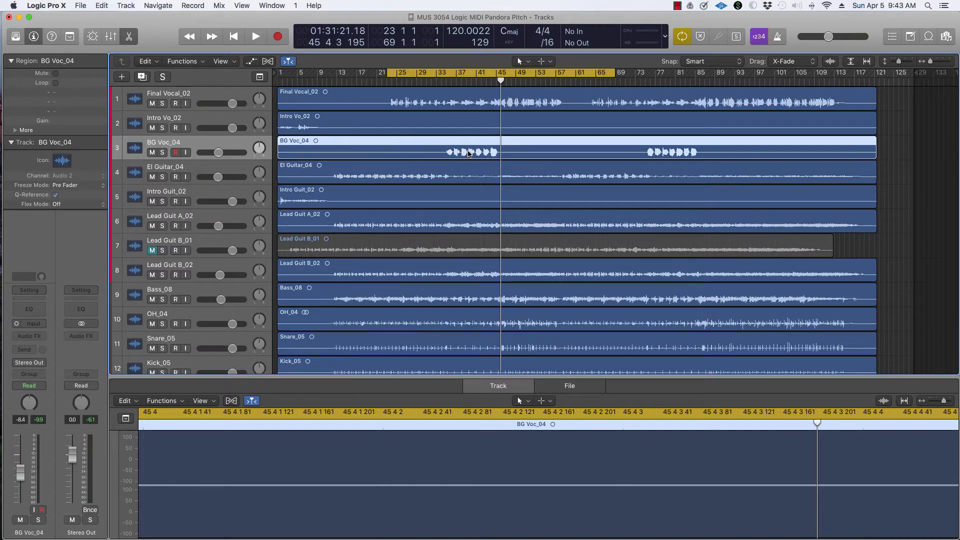
Open the mixer and insert Melodyne Mono as an audio effect on the BG Voc_04 channel.
key(x)
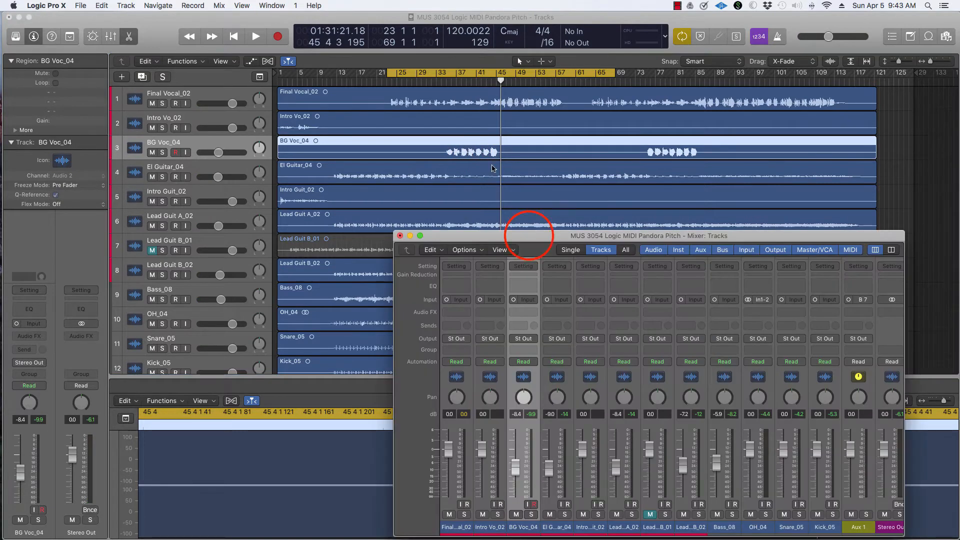
drag(524, 232, 481, 128)
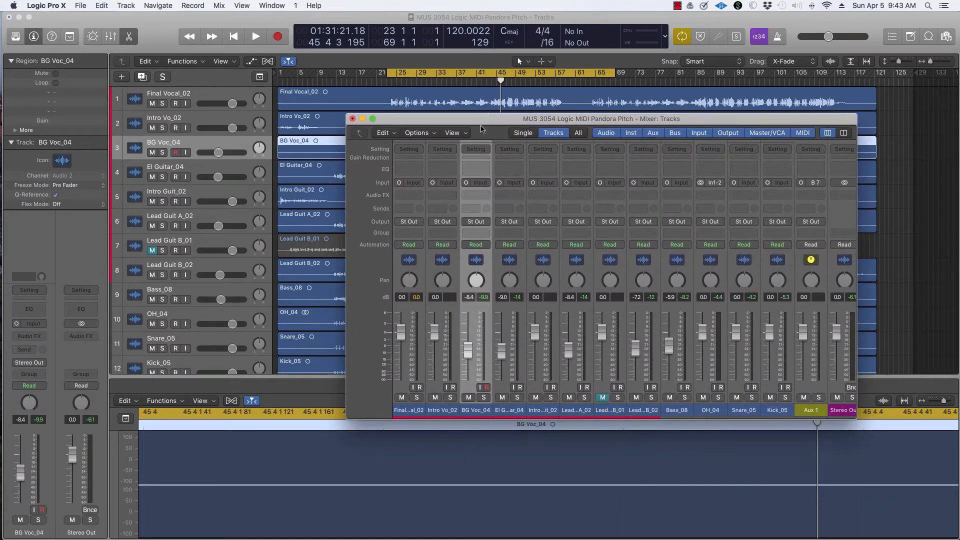
click(475, 410)
click(485, 196)
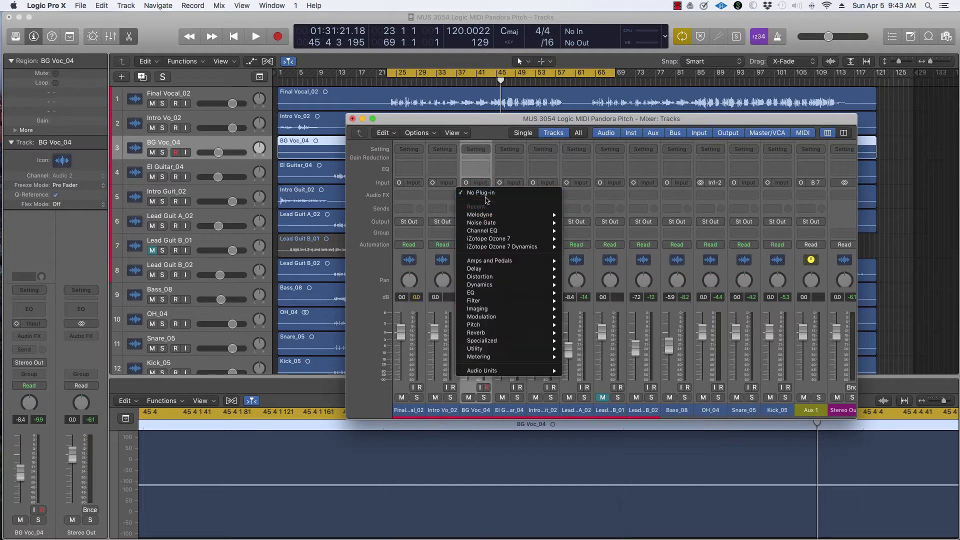
mouse_move(487, 217)
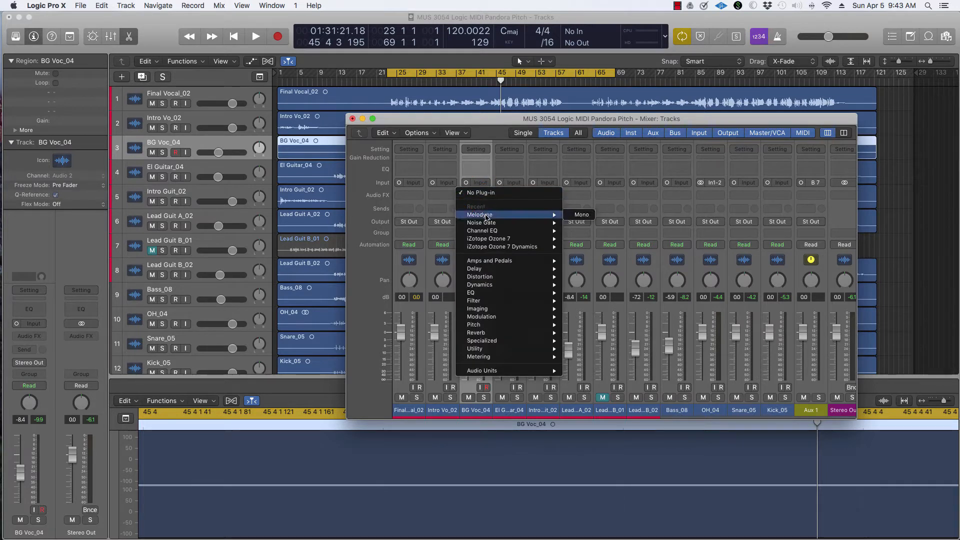
click(581, 215)
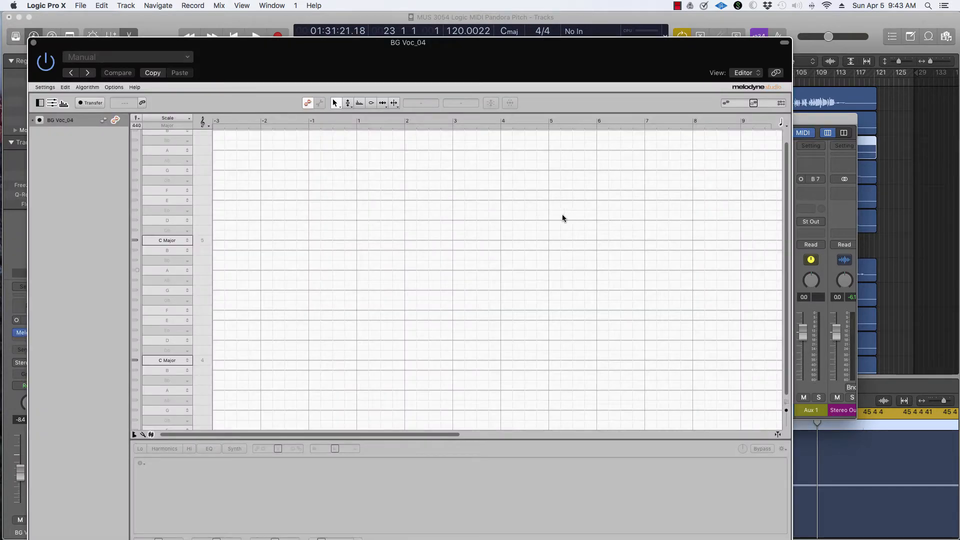
Set Melodyne's default detection algorithm to Melodic.
click(91, 87)
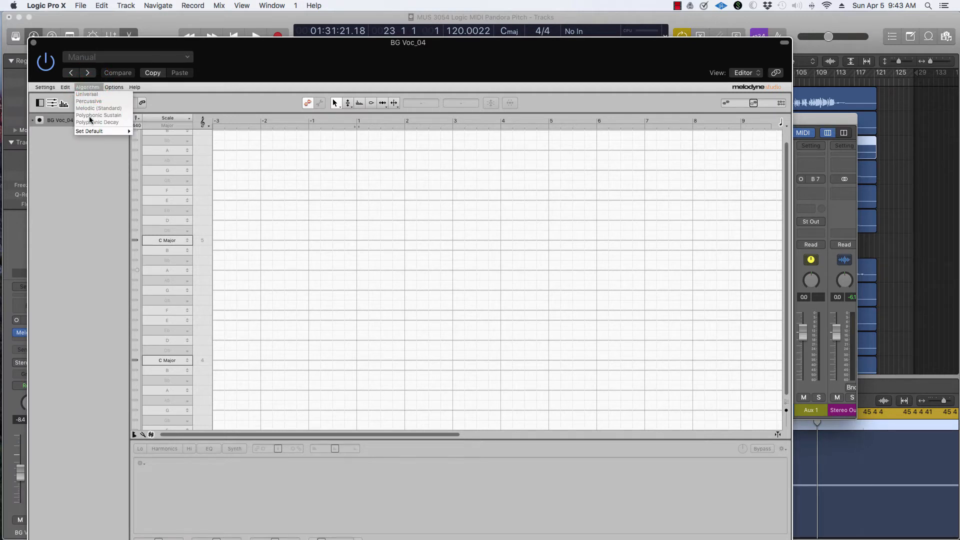
mouse_move(90, 132)
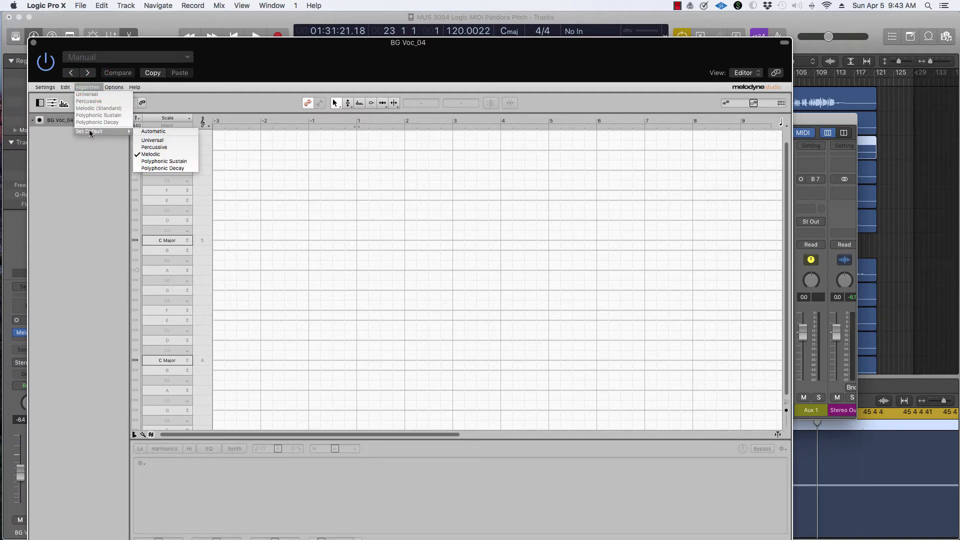
click(162, 156)
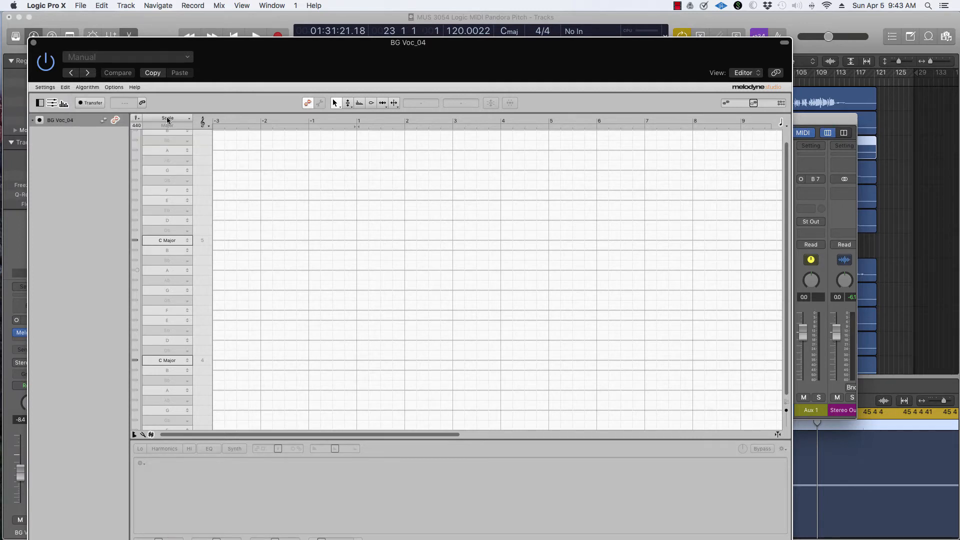
Solo the BG Voc_04 track and enable Transfer in the enlarged Melodyne window.
drag(171, 43, 512, 28)
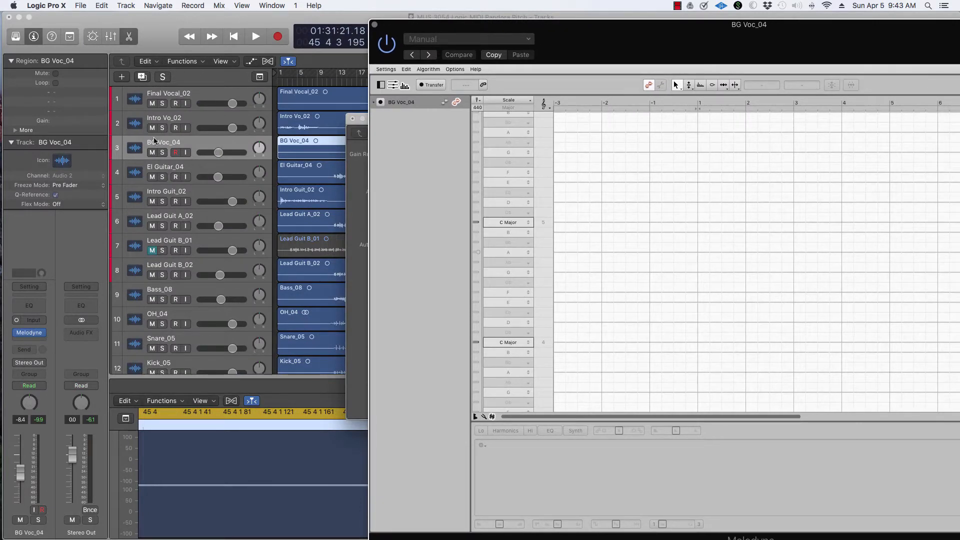
click(162, 153)
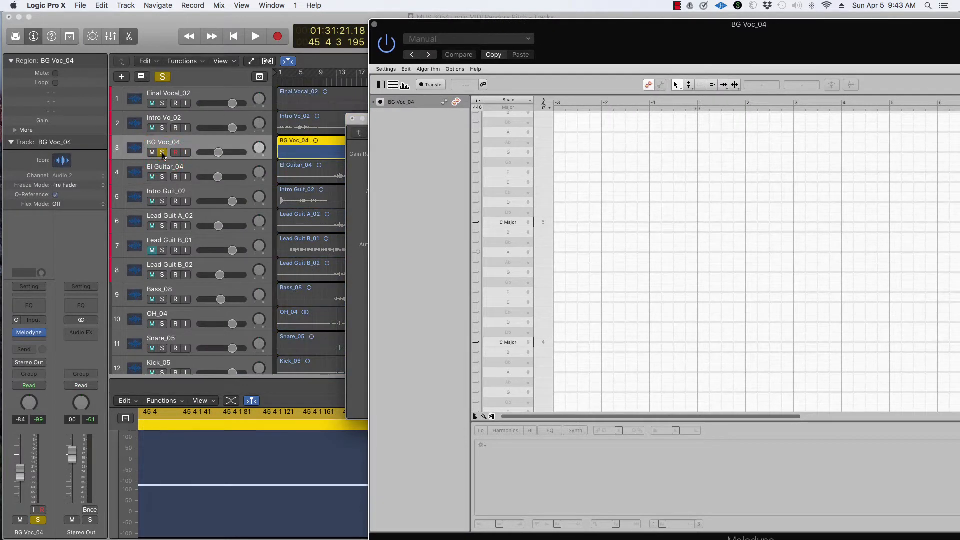
double_click(616, 25)
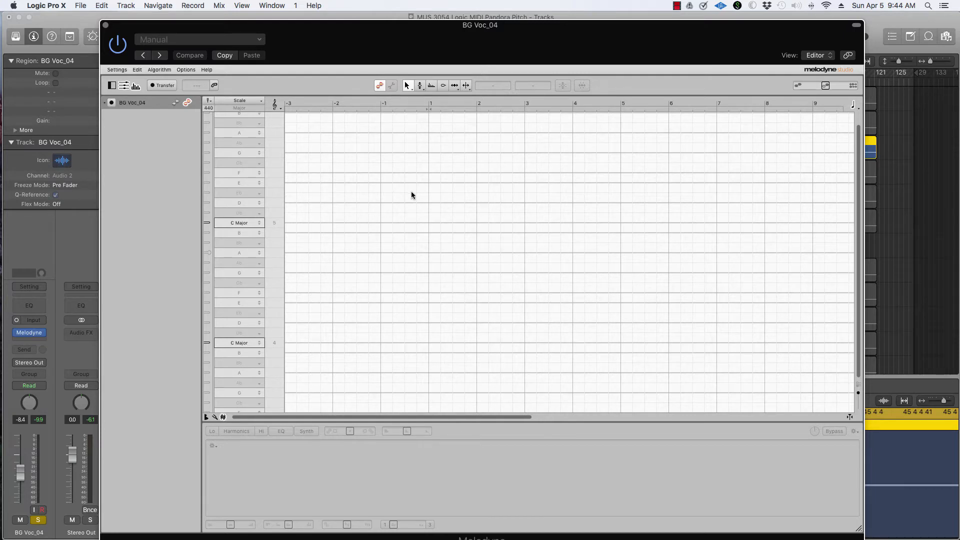
click(168, 87)
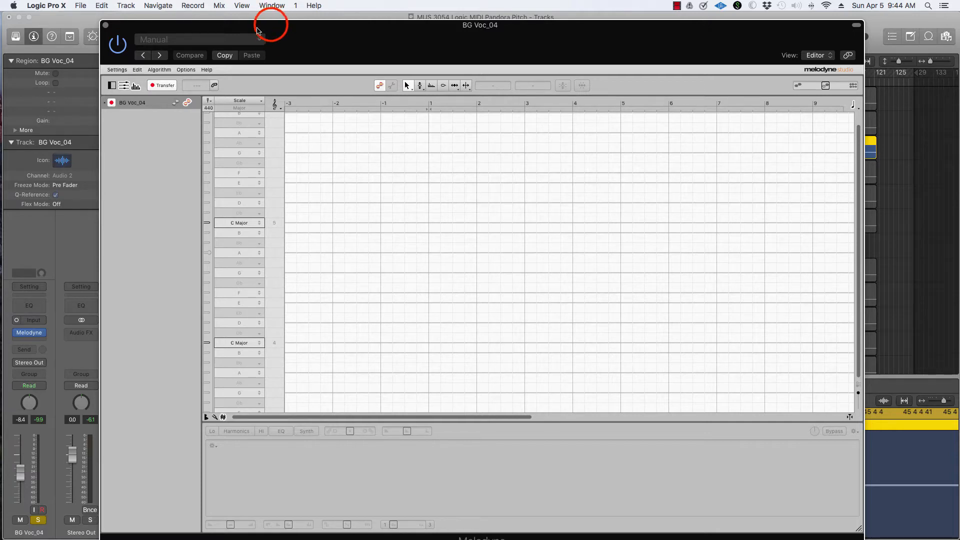
Set a cycle range around the background vocal section and play it to transfer the audio into Melodyne.
drag(272, 25, 527, 188)
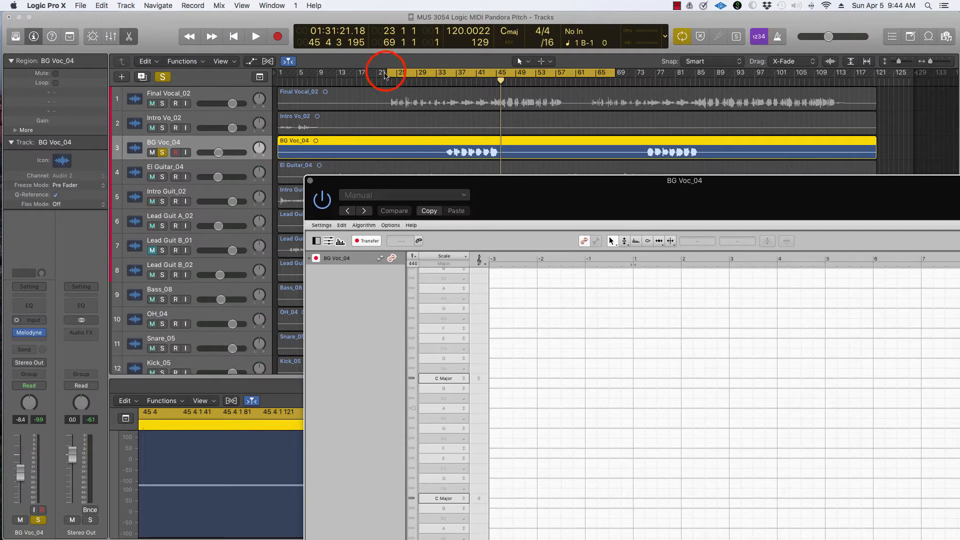
drag(385, 74, 443, 75)
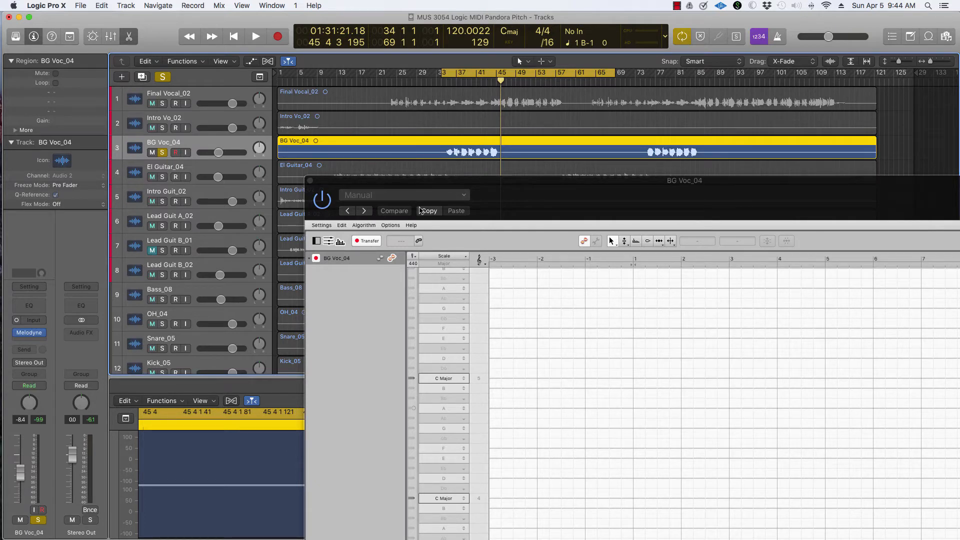
key(space)
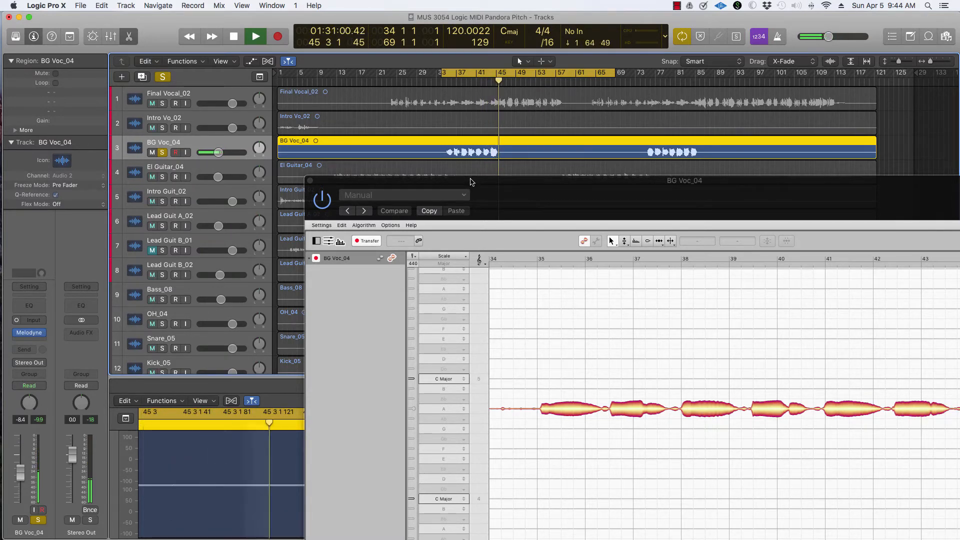
key(space)
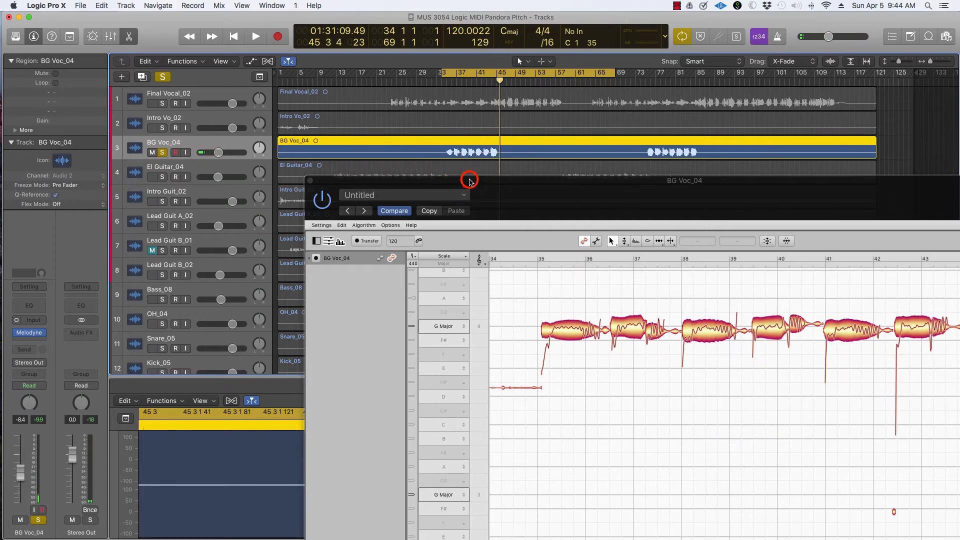
Zoom in on the transferred vocal notes with the Zoom tool and scroll them into view.
drag(469, 179, 254, 64)
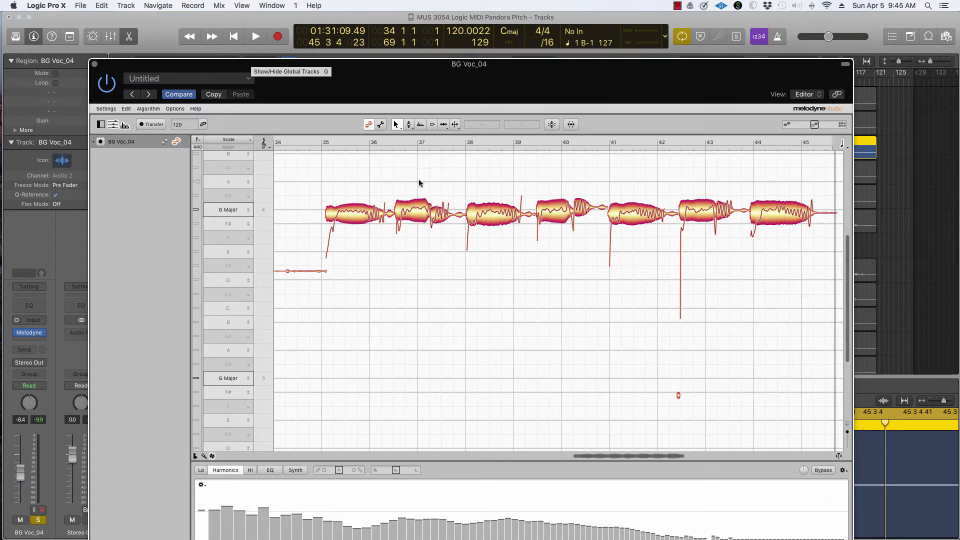
click(397, 124)
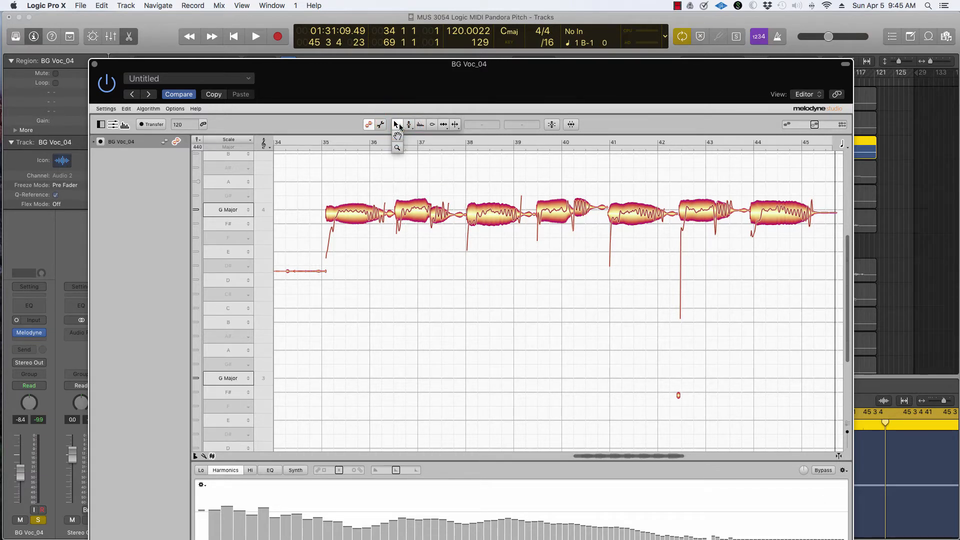
click(398, 149)
drag(333, 175, 360, 222)
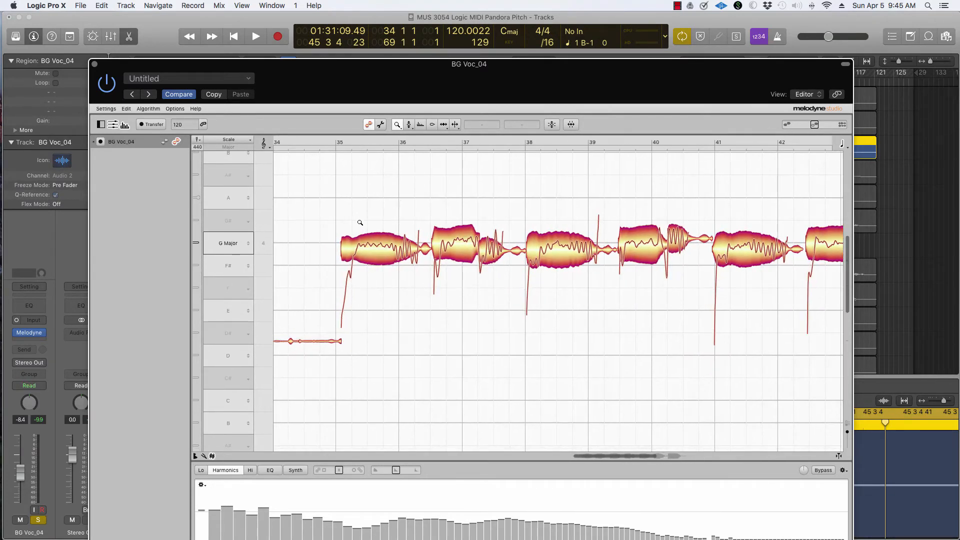
click(397, 125)
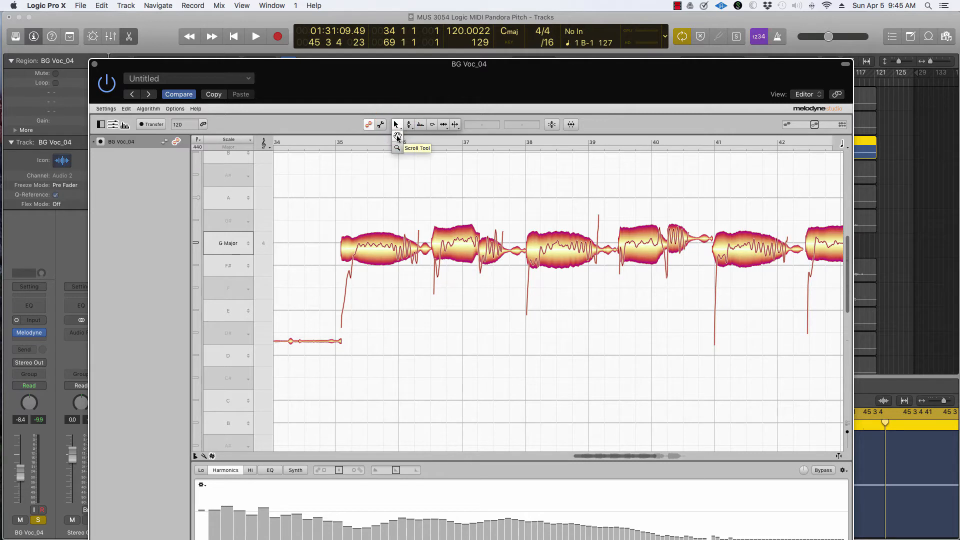
drag(430, 184, 396, 211)
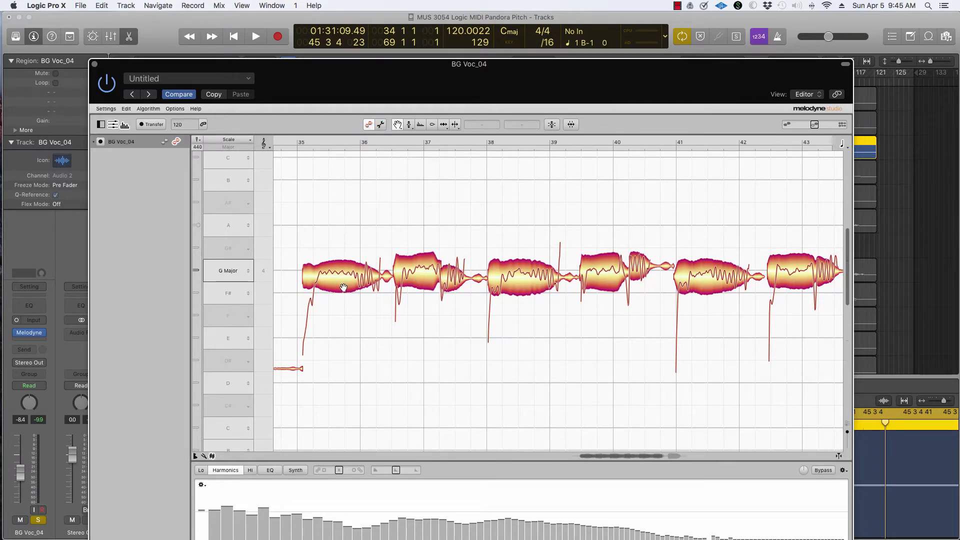
Select the first note and examine the scale options offered for G Major.
super+click(359, 199)
super+click(343, 278)
click(353, 275)
click(352, 277)
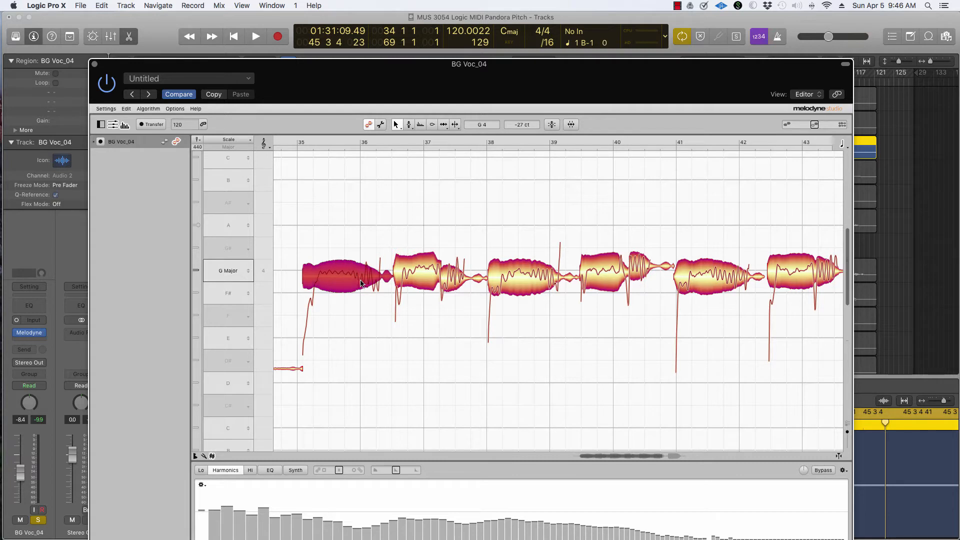
click(229, 271)
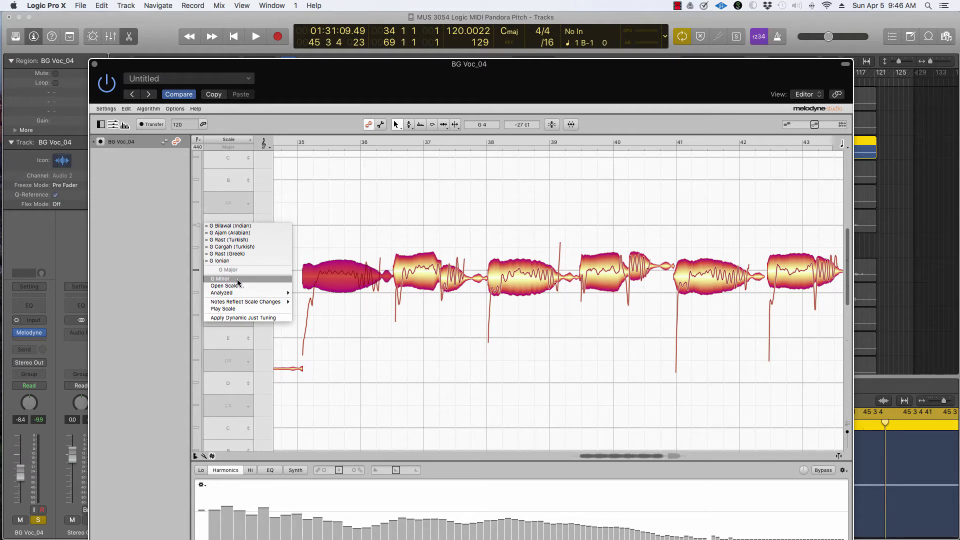
mouse_move(237, 292)
click(350, 321)
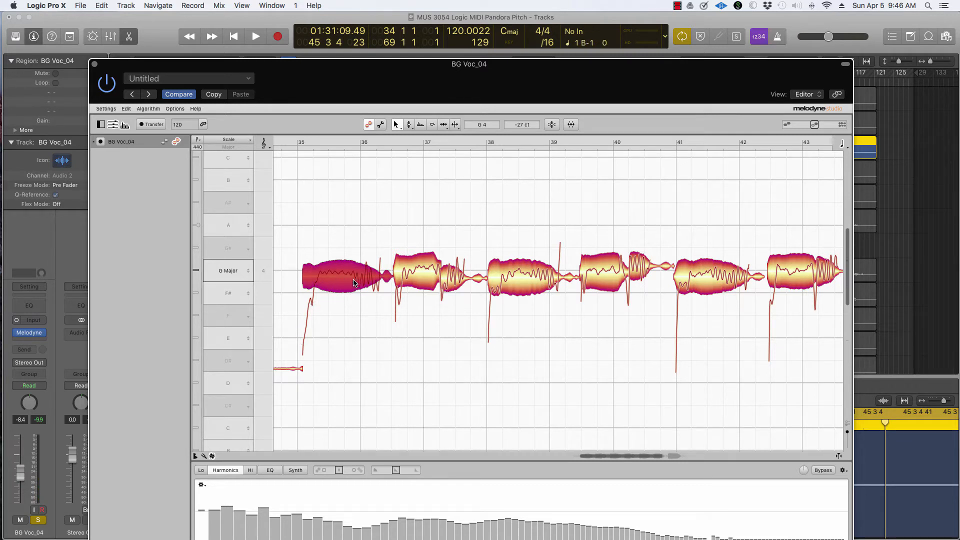
Reduce the first note's pitch drift to 42% with the Pitch Drift tool.
click(350, 275)
click(351, 275)
click(408, 125)
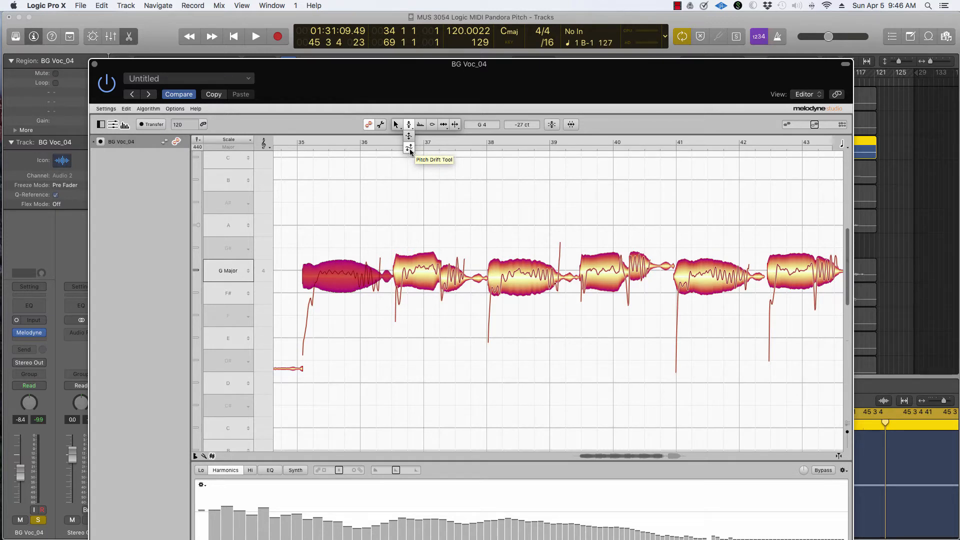
click(409, 148)
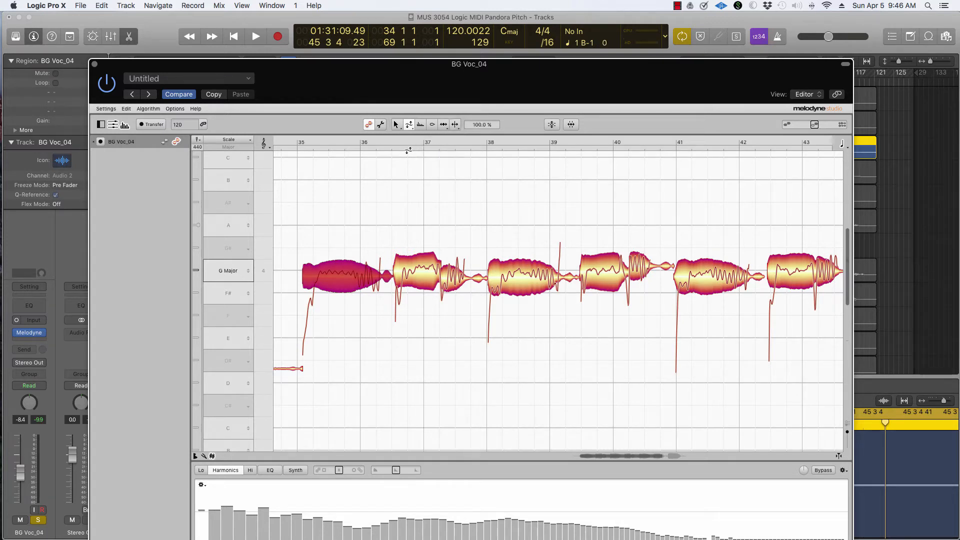
click(322, 276)
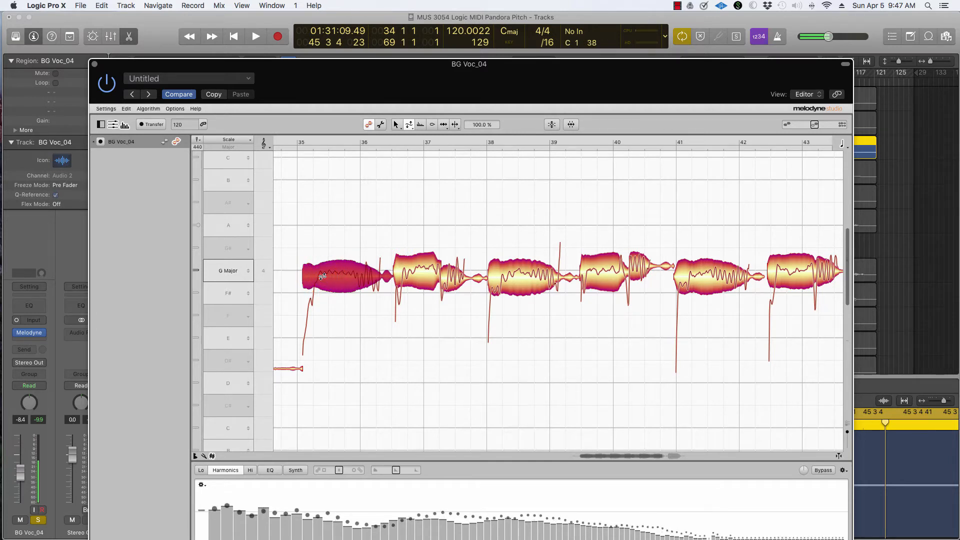
drag(321, 276, 320, 304)
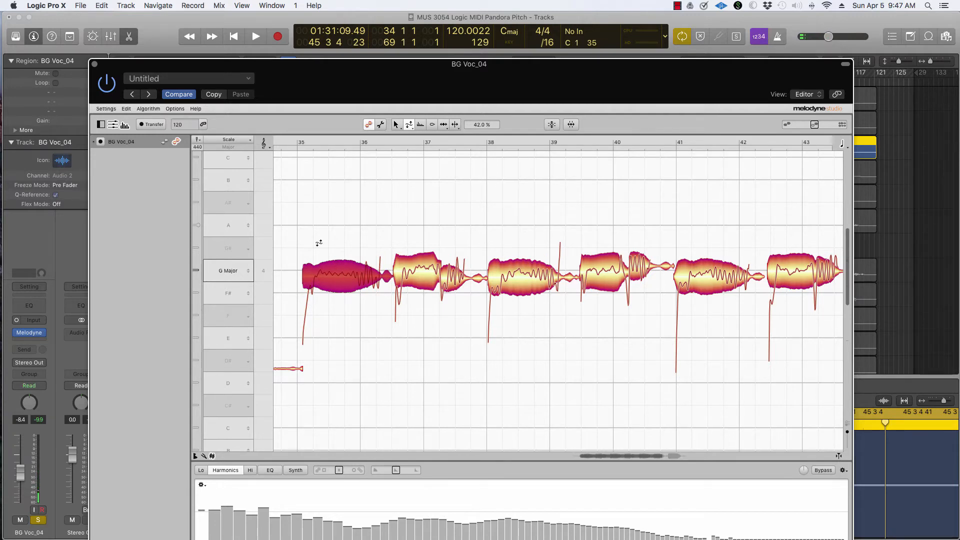
Split the first note near its tail with the Note Separation tool.
click(282, 142)
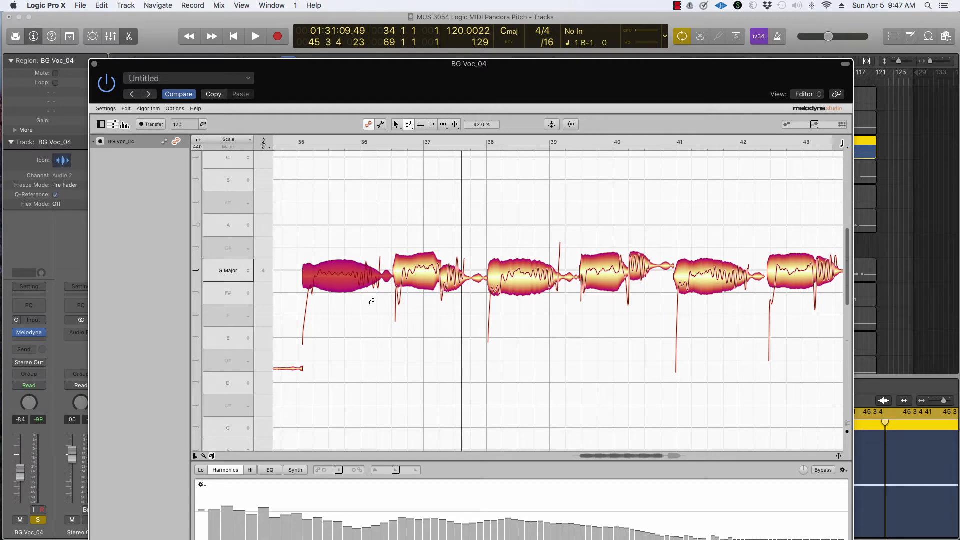
click(456, 126)
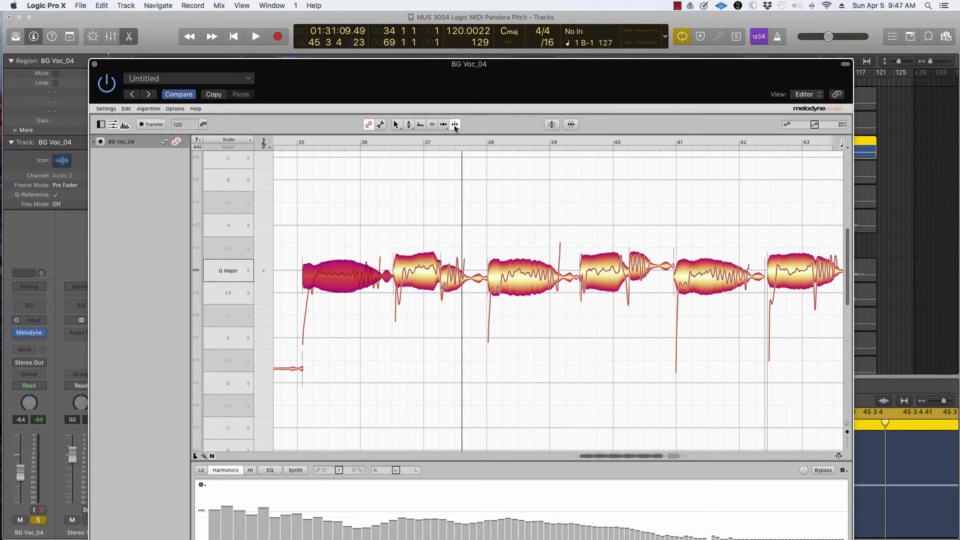
click(357, 271)
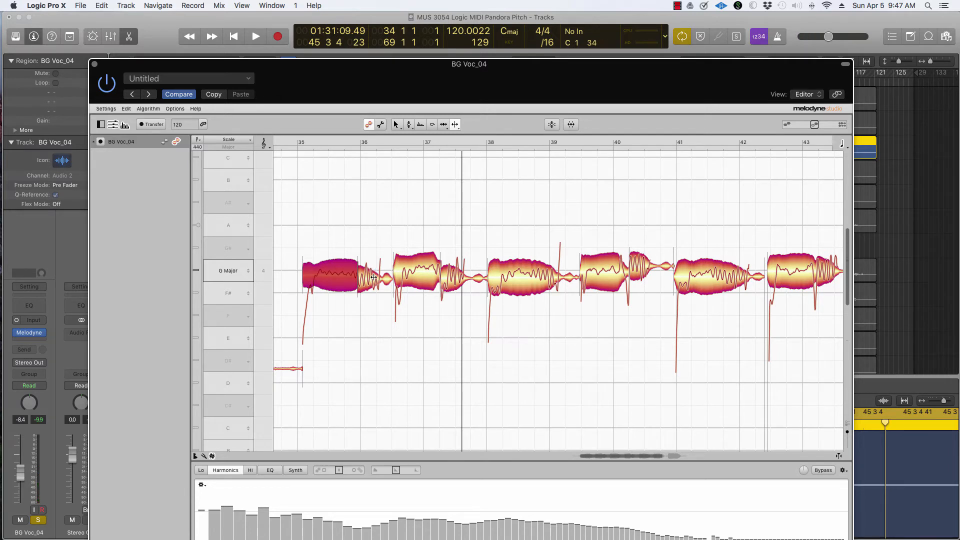
Set the split tail segment of the first note's pitch drift to -189% with the Pitch Drift tool.
click(408, 125)
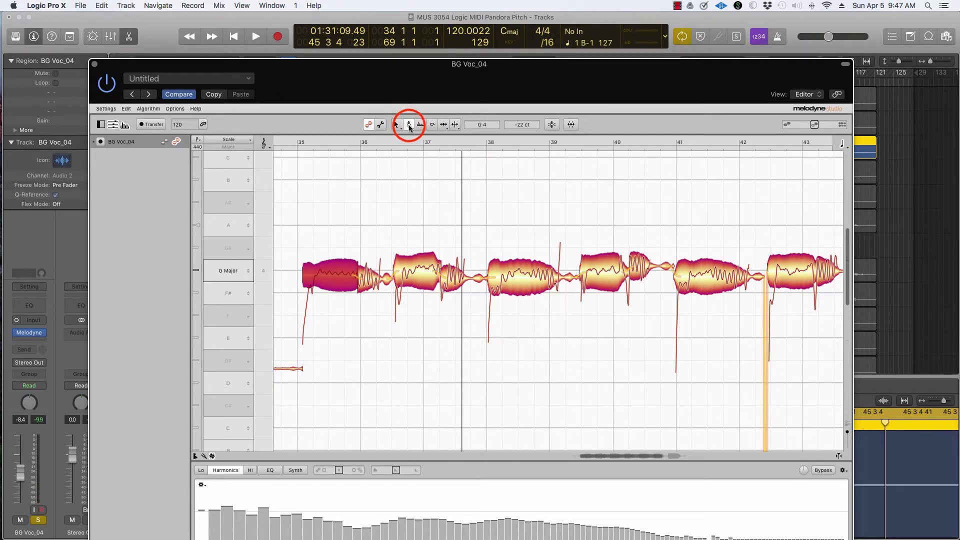
click(409, 125)
click(369, 271)
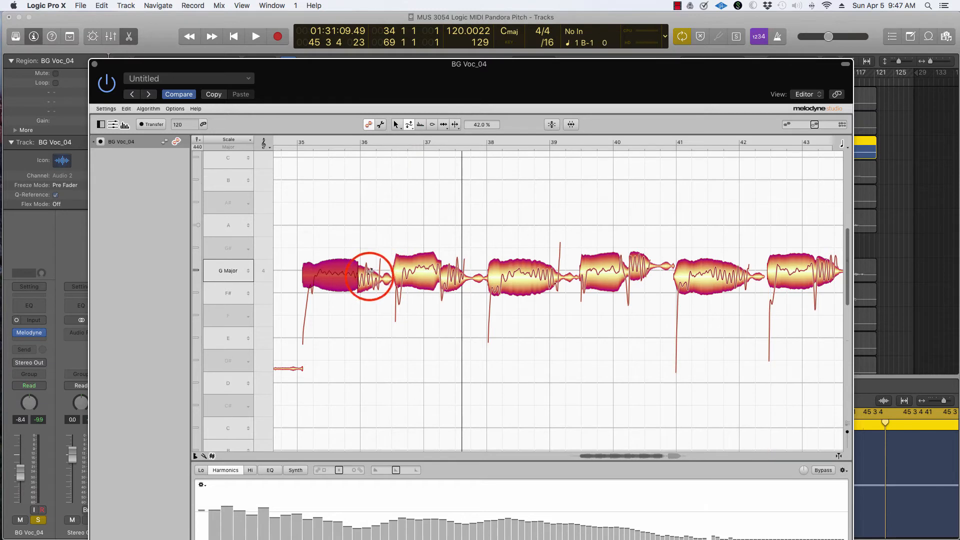
drag(370, 271, 378, 393)
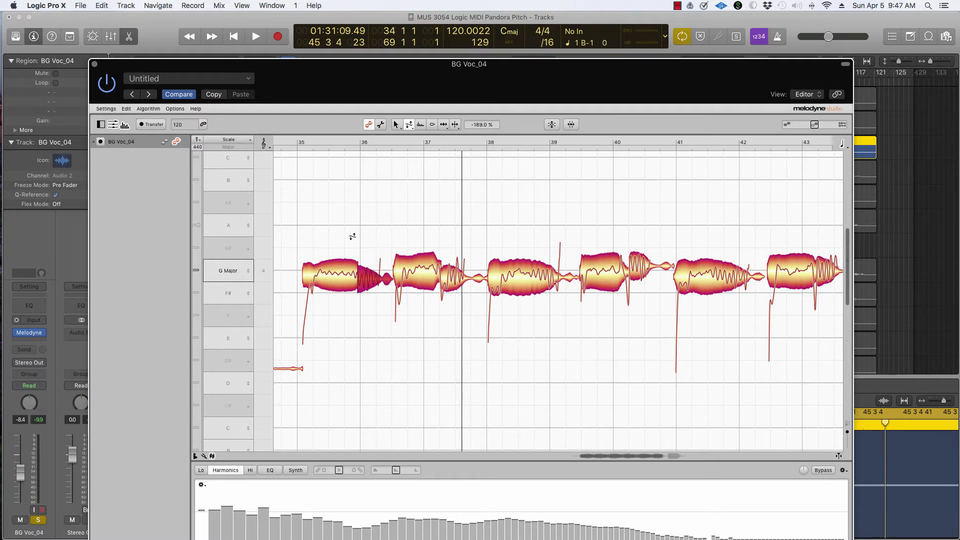
Reduce the second note's pitch drift to 31% with the Pitch Drift tool.
click(396, 125)
click(333, 270)
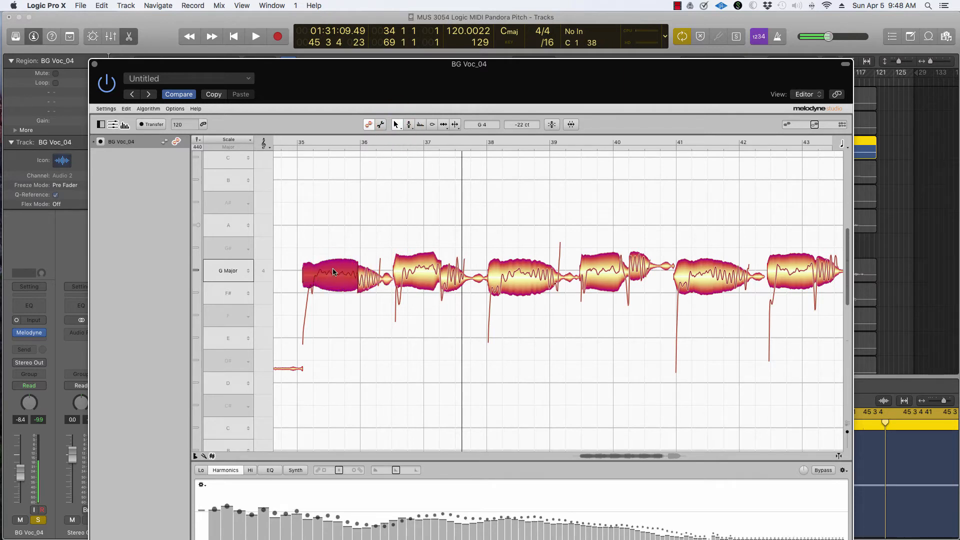
click(374, 274)
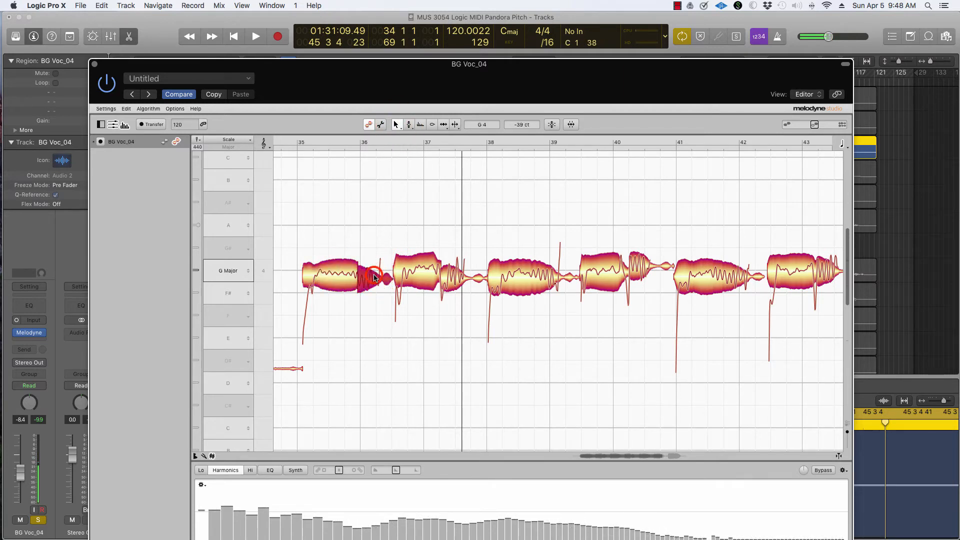
drag(378, 272, 377, 272)
click(279, 143)
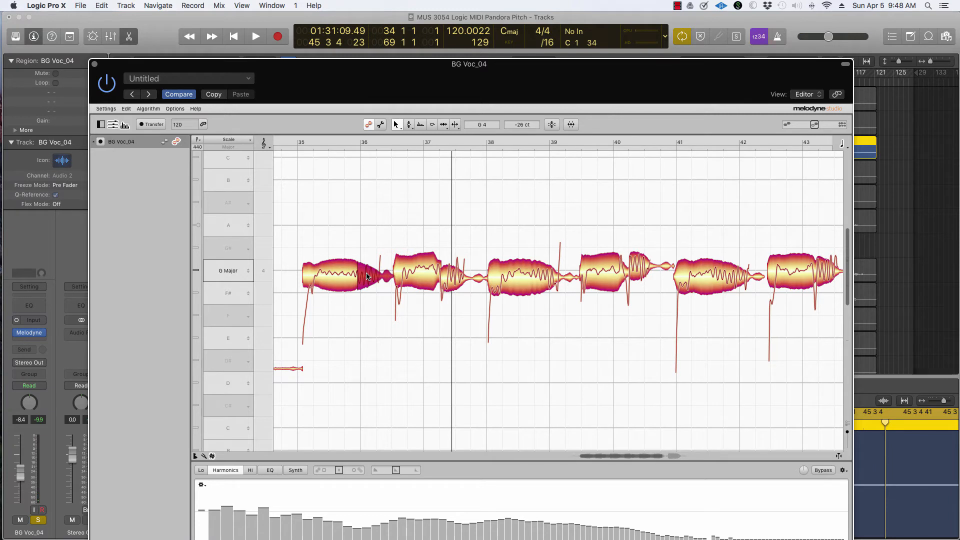
click(424, 275)
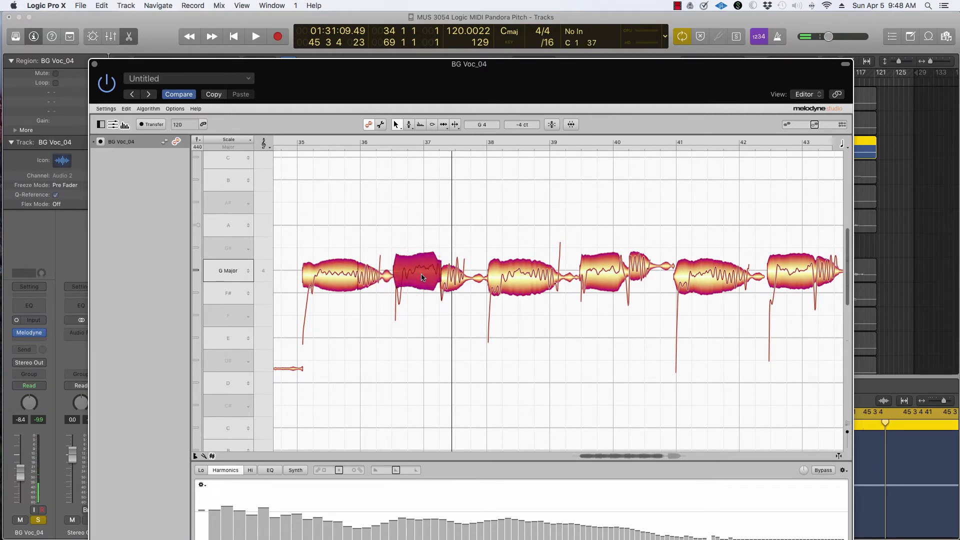
click(409, 125)
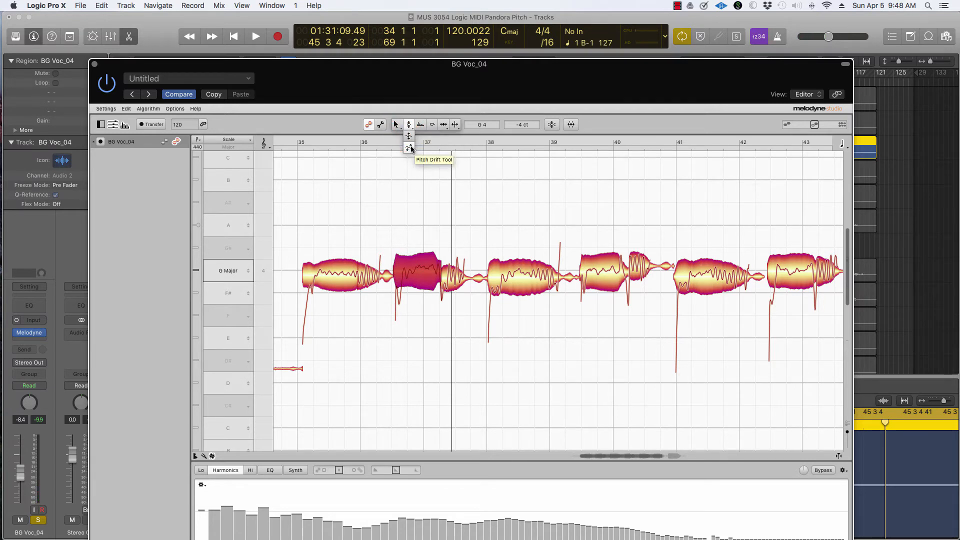
click(411, 149)
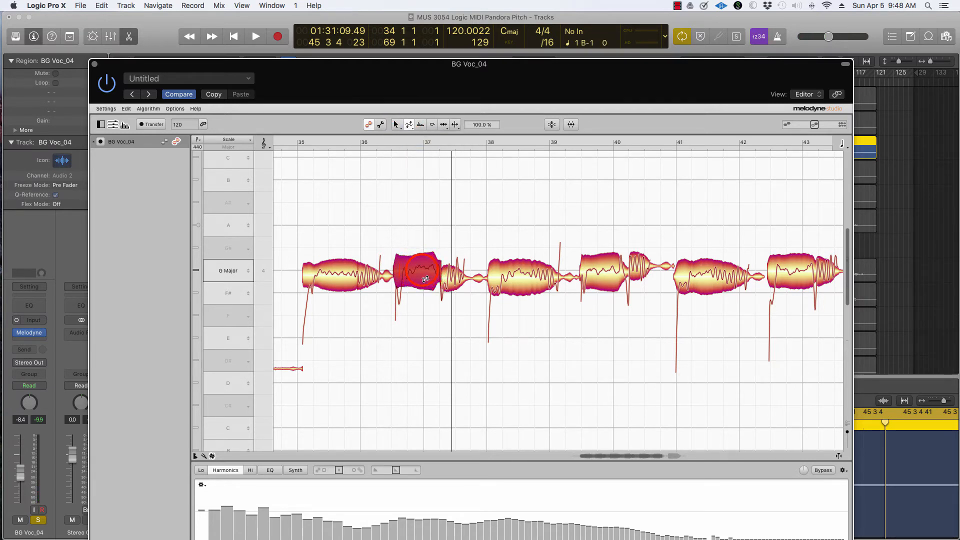
drag(419, 257, 422, 304)
Select the second note and play back the passage to check the correction.
click(396, 125)
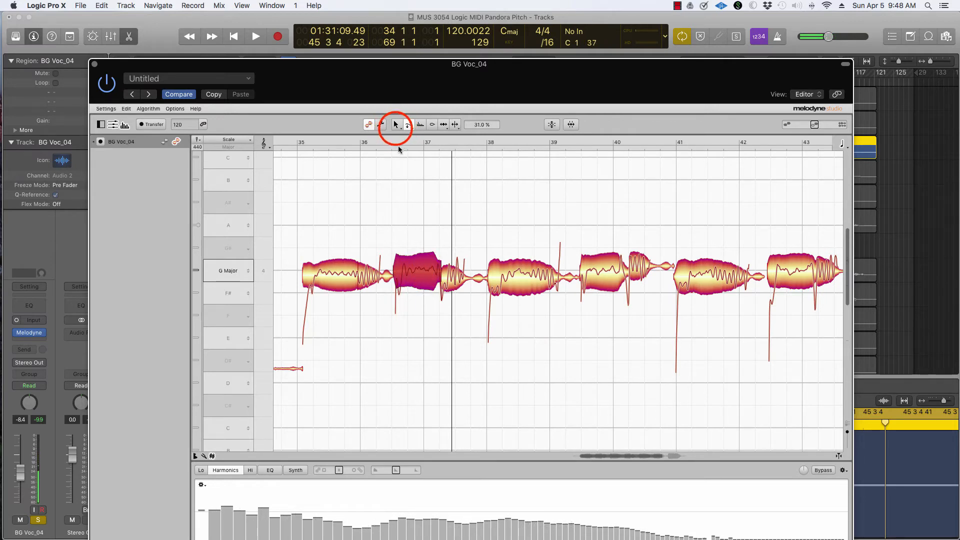
click(416, 274)
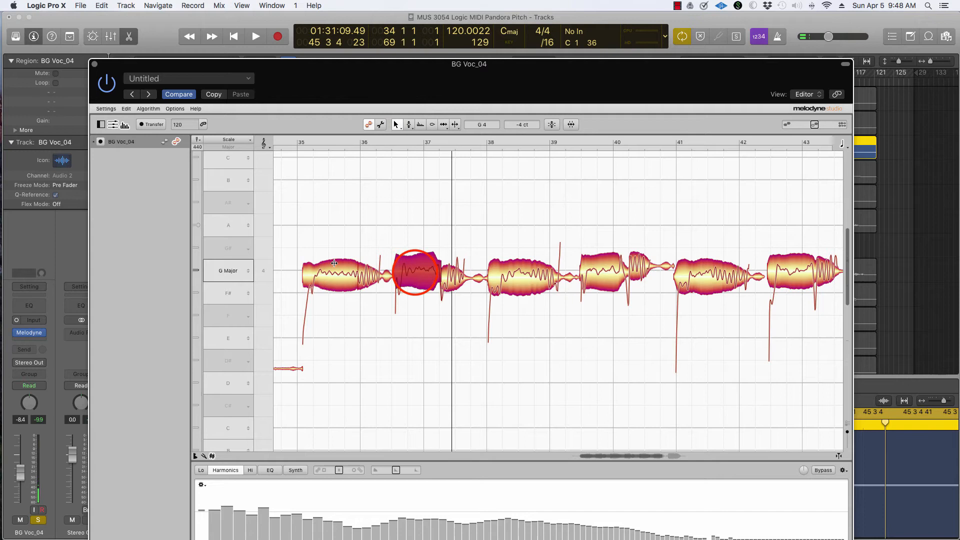
click(416, 274)
click(416, 273)
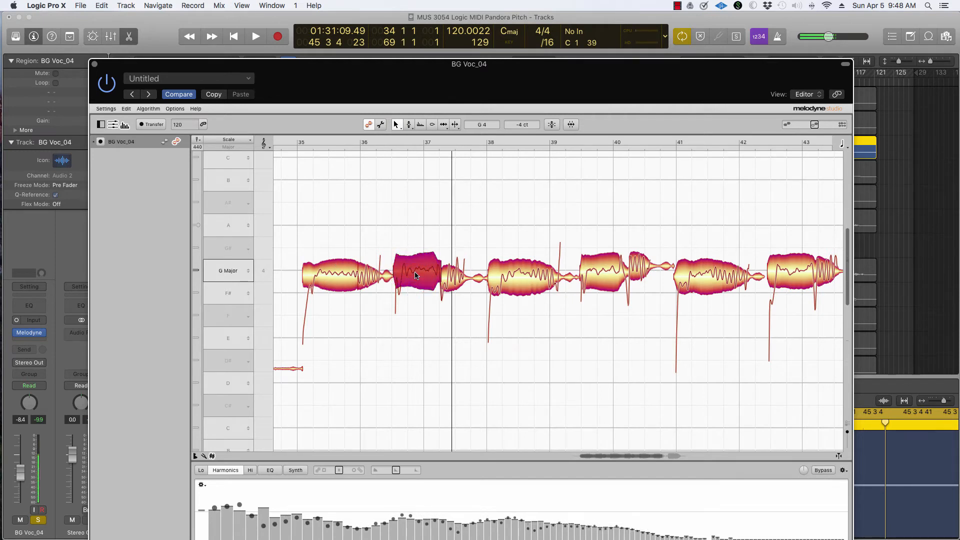
click(281, 142)
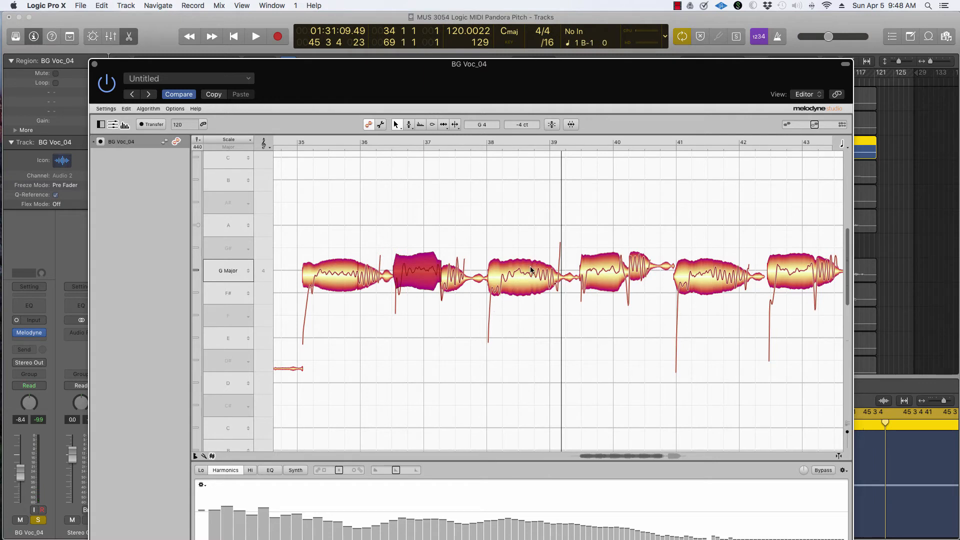
Nudge the third note's pitch slightly up toward G 4 and reduce its pitch drift to 26%.
click(525, 278)
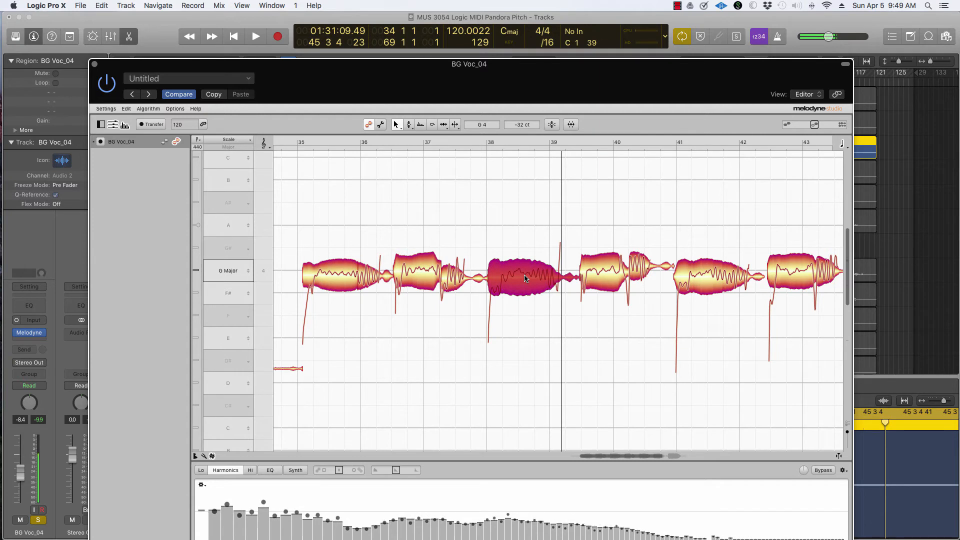
click(534, 280)
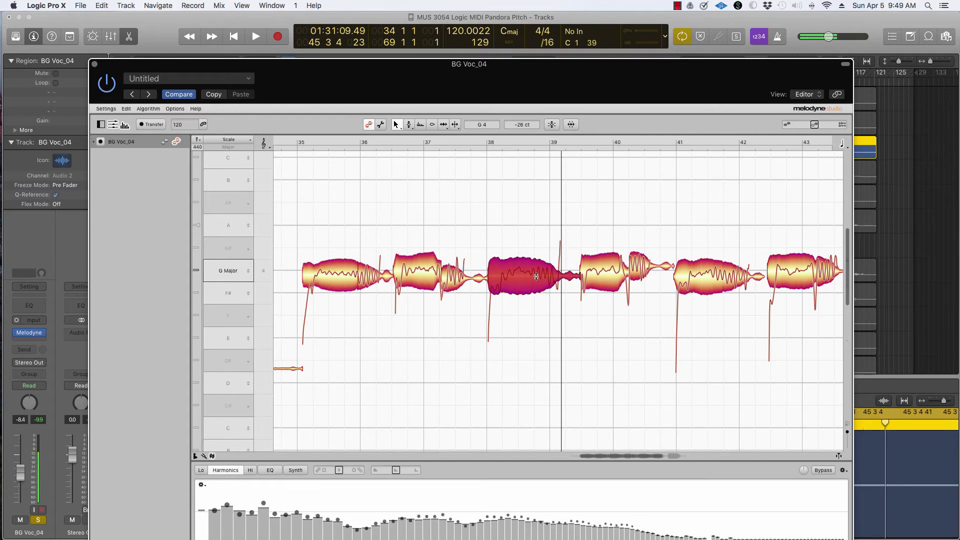
drag(535, 280, 536, 276)
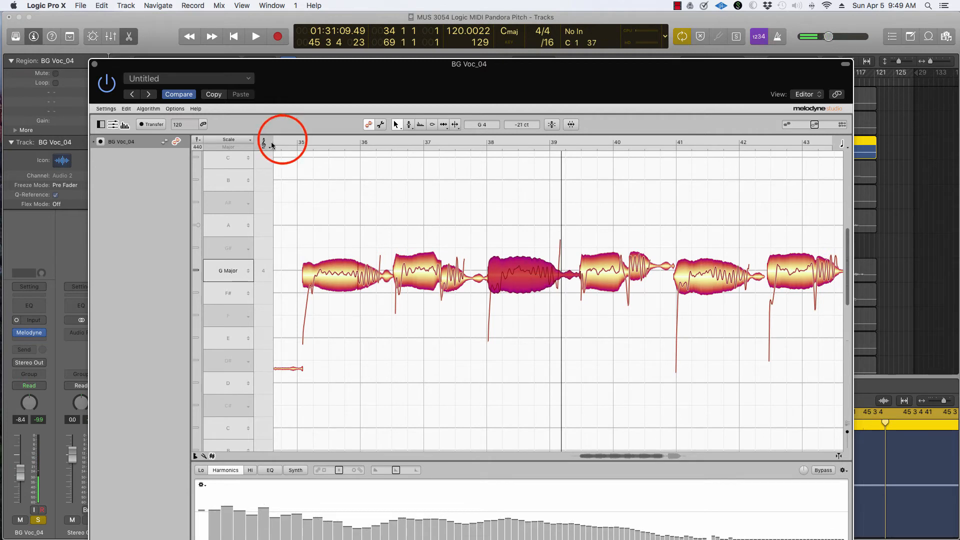
double_click(282, 139)
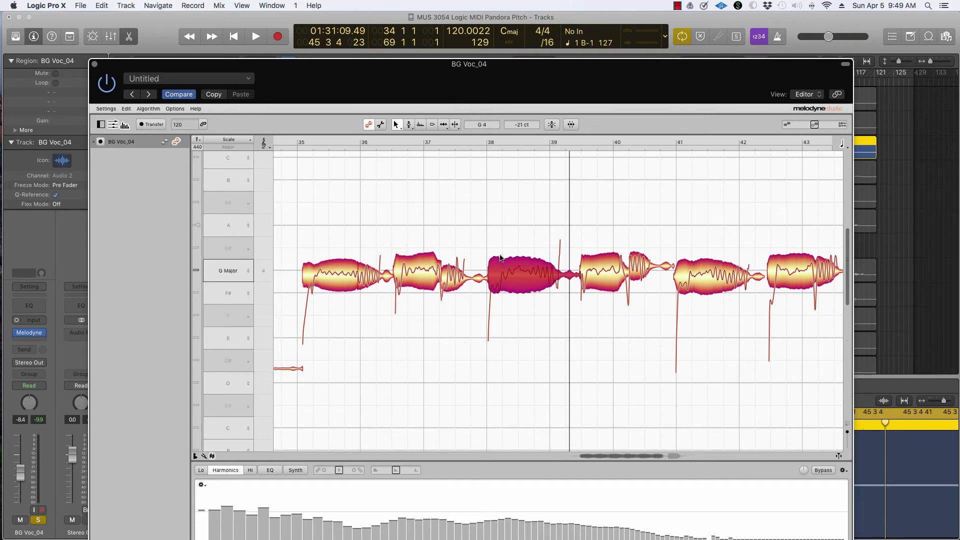
click(409, 124)
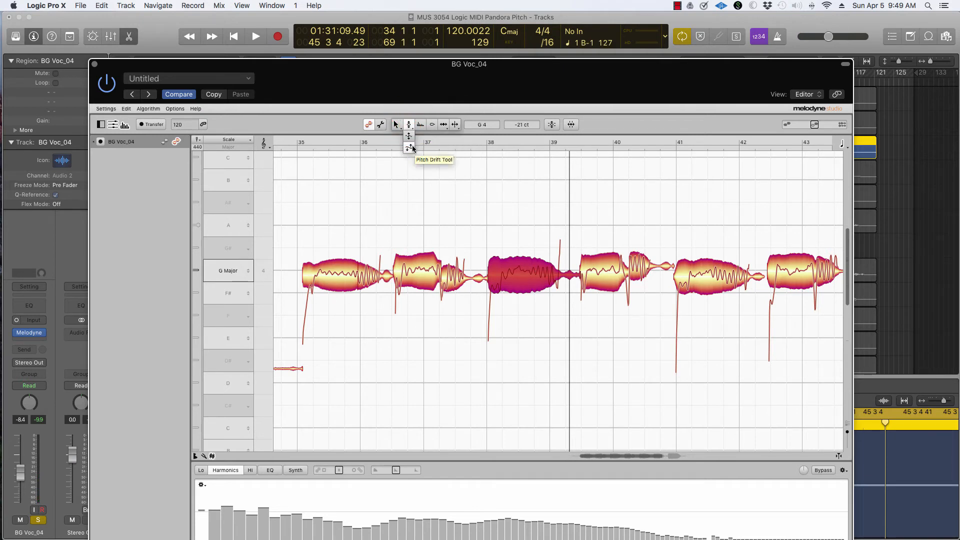
click(411, 147)
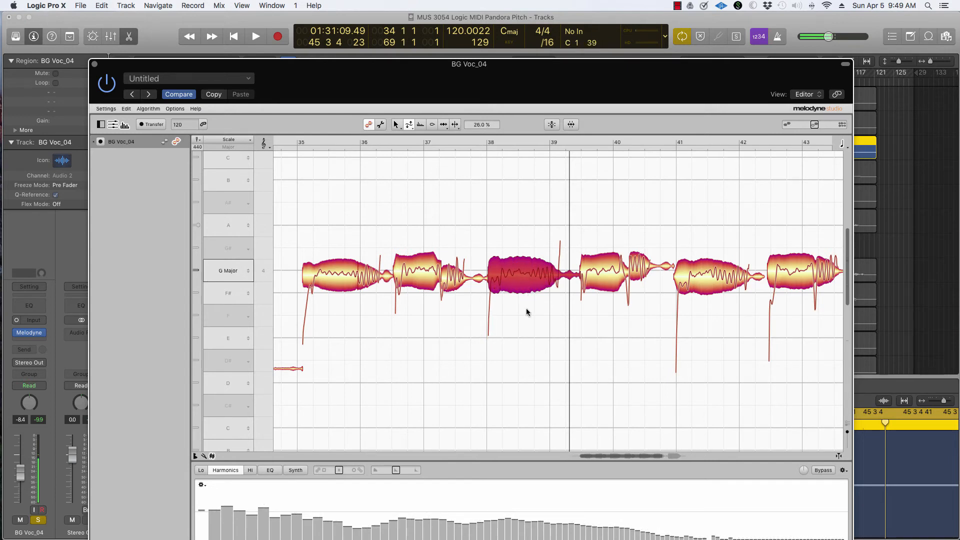
click(393, 124)
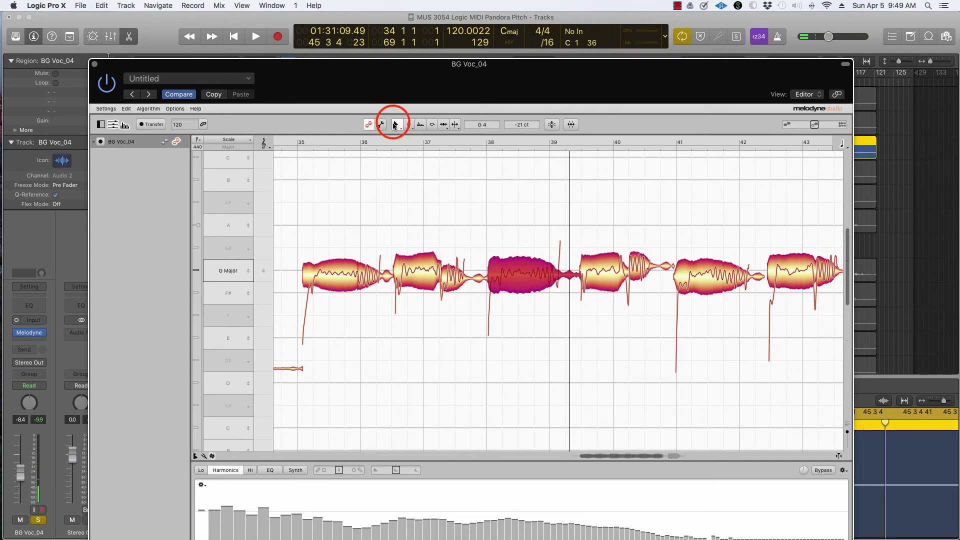
click(279, 136)
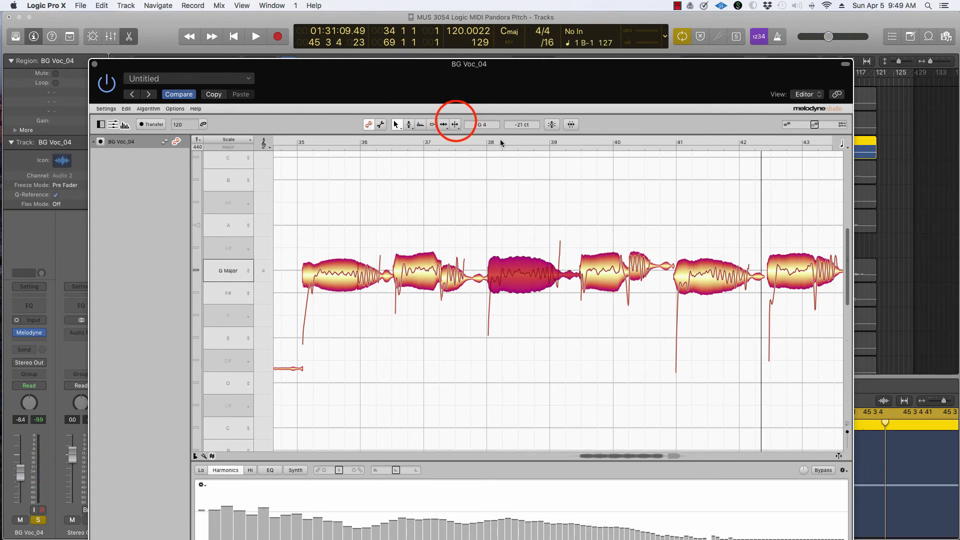
Split the fifth note about halfway along with the Note Separation tool.
click(455, 123)
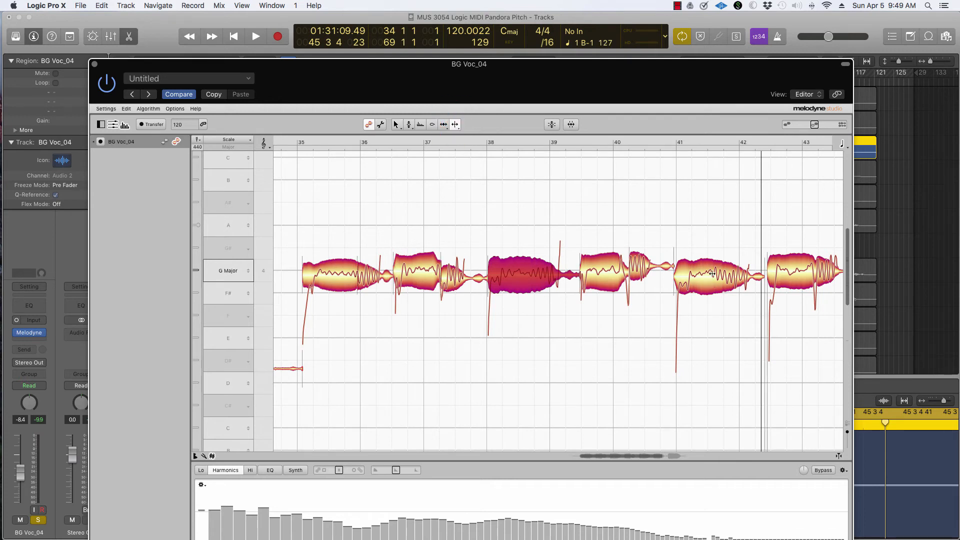
click(455, 124)
click(712, 275)
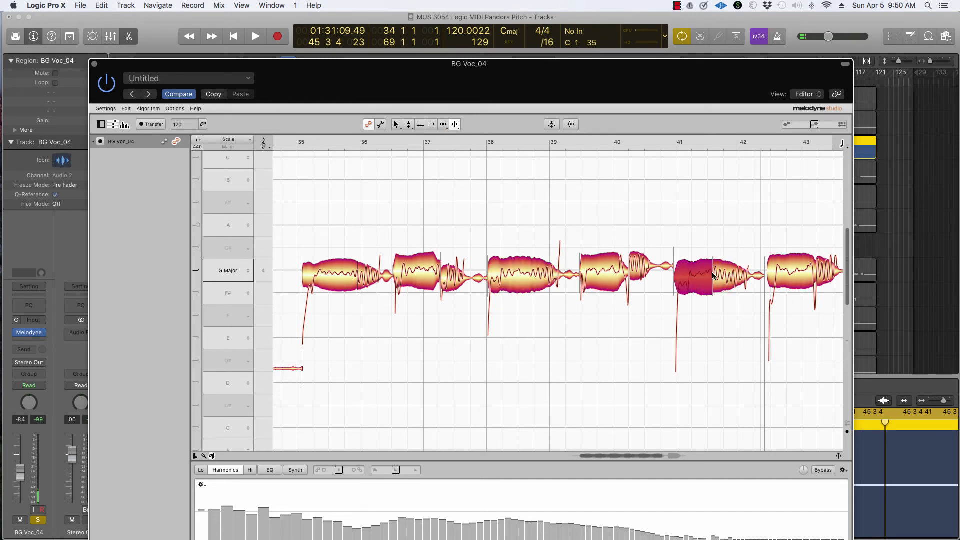
Reduce the pitch drift of the fifth note's second segment to 35% with the Pitch Drift tool.
click(408, 124)
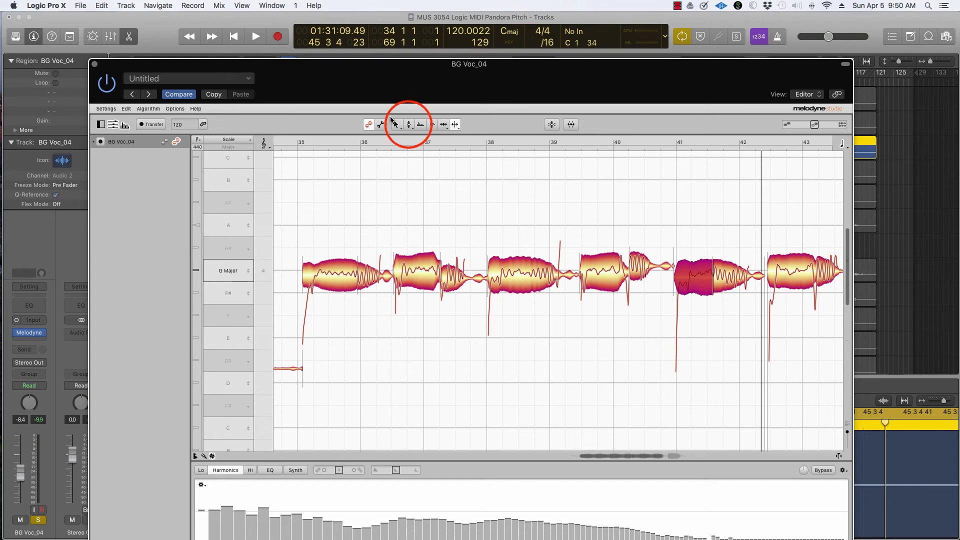
click(409, 125)
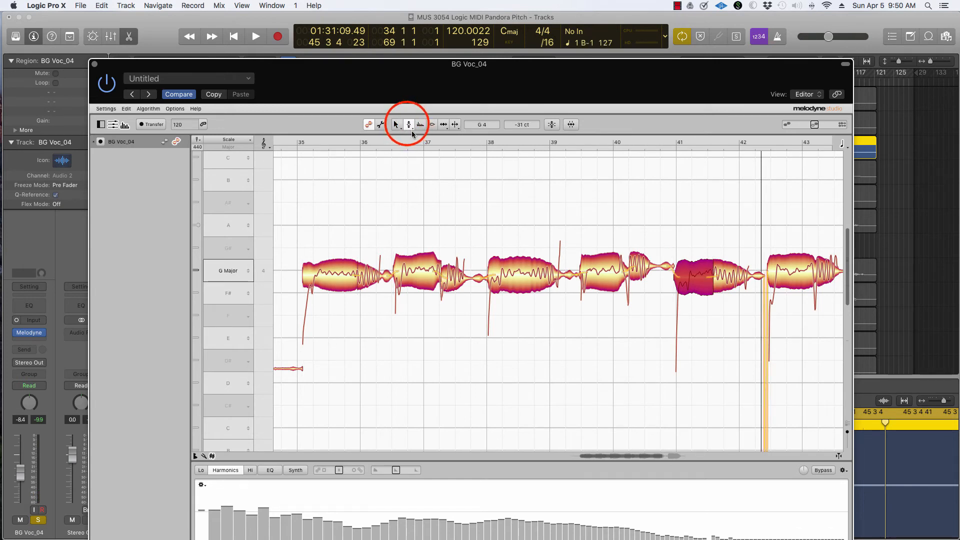
click(408, 148)
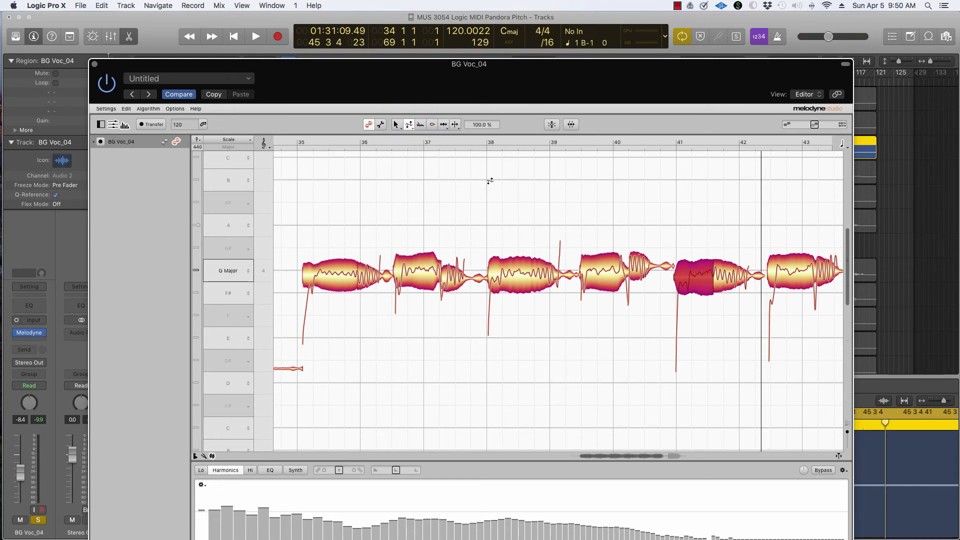
click(731, 277)
click(731, 276)
drag(731, 276, 731, 290)
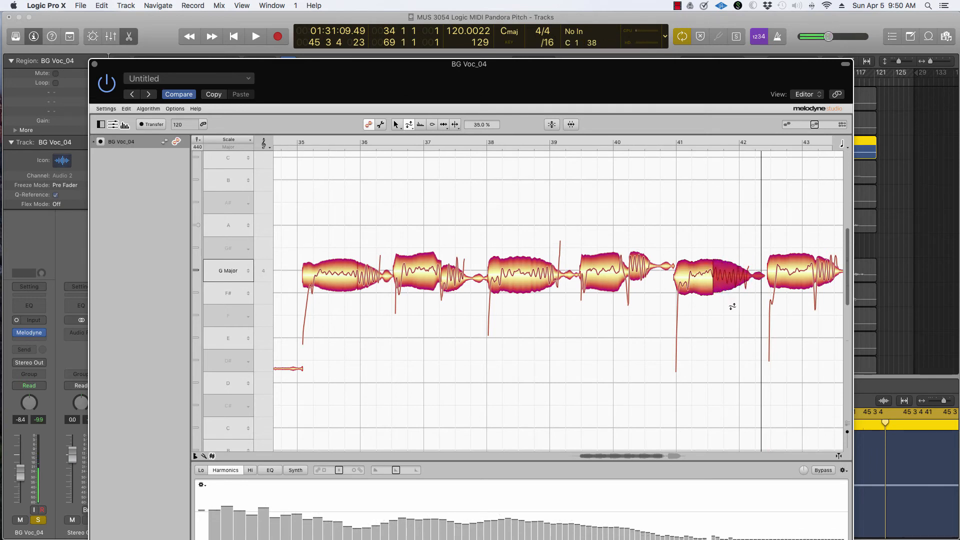
click(396, 125)
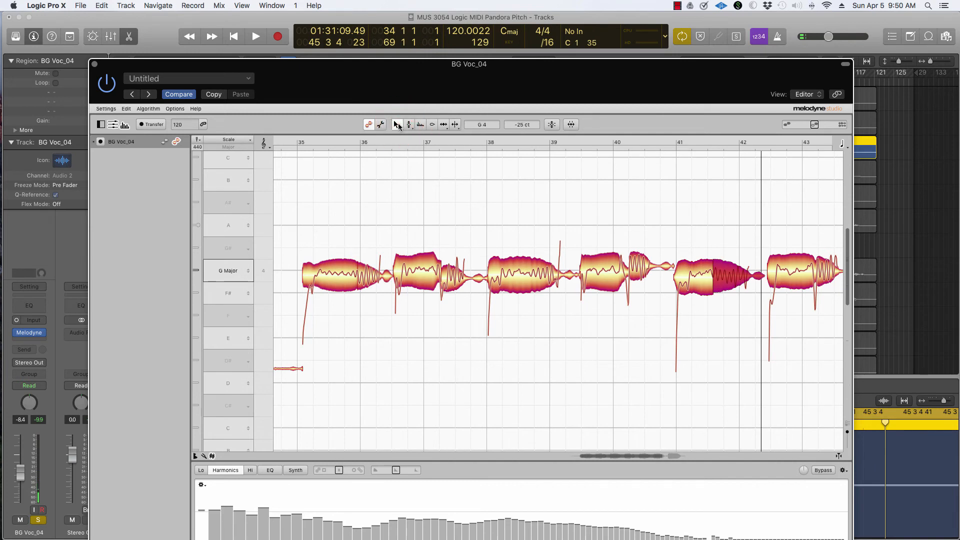
Split the last note near its start with the Note Separation tool.
click(632, 143)
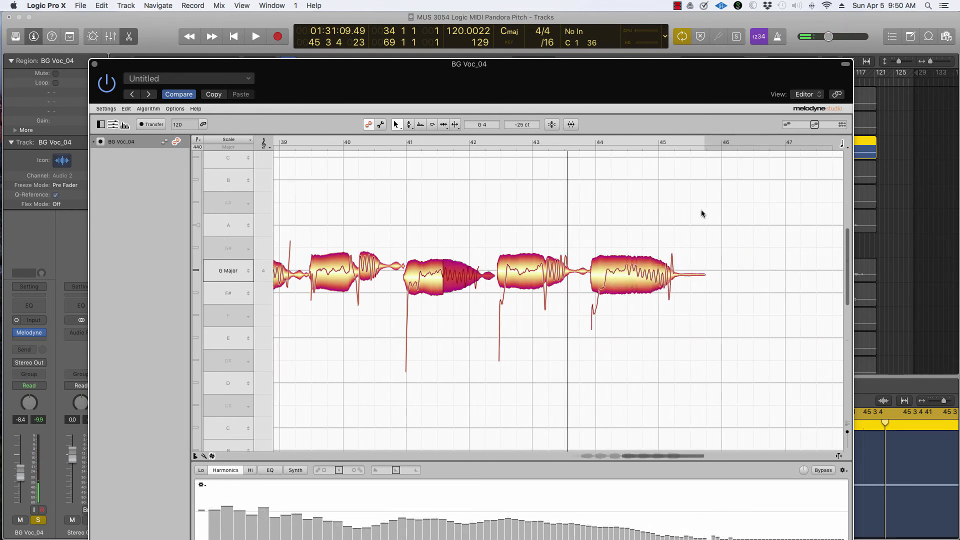
click(636, 276)
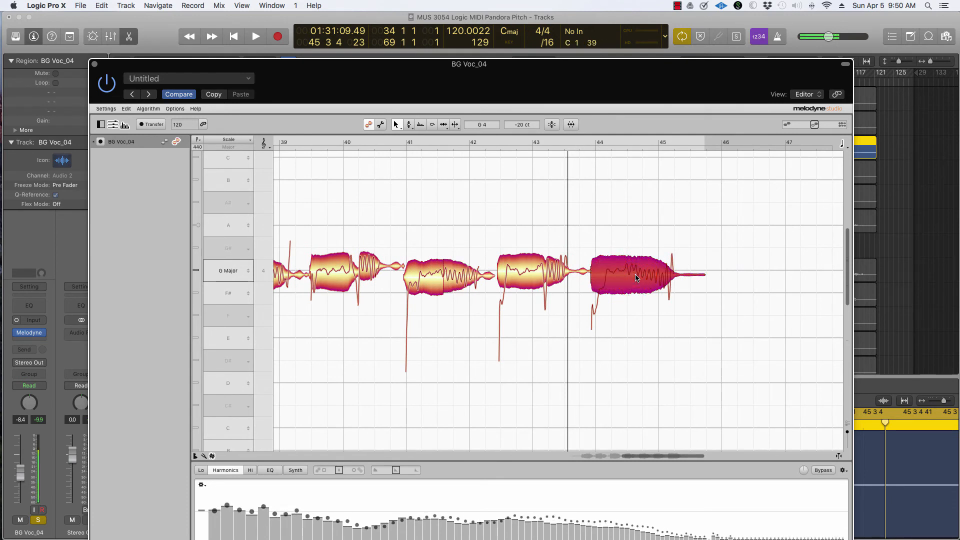
click(454, 124)
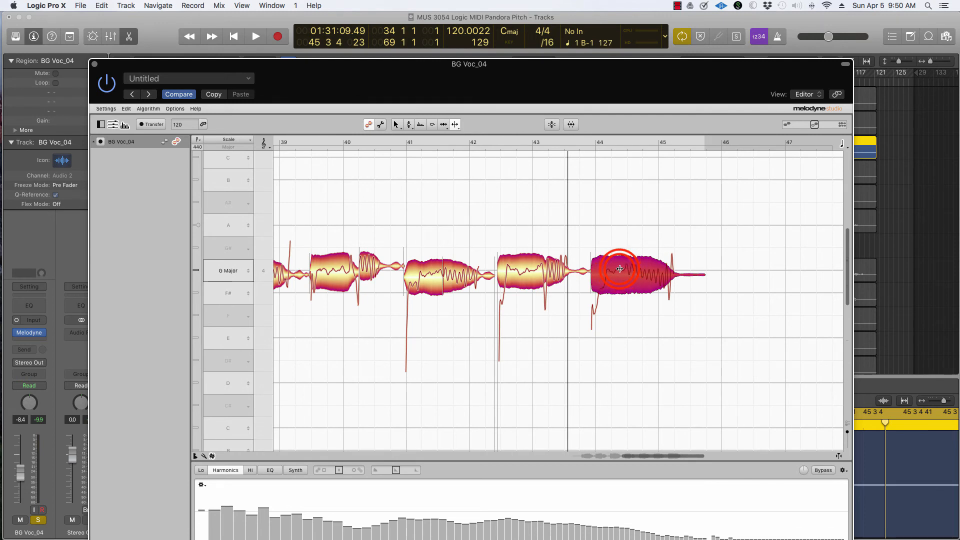
click(620, 268)
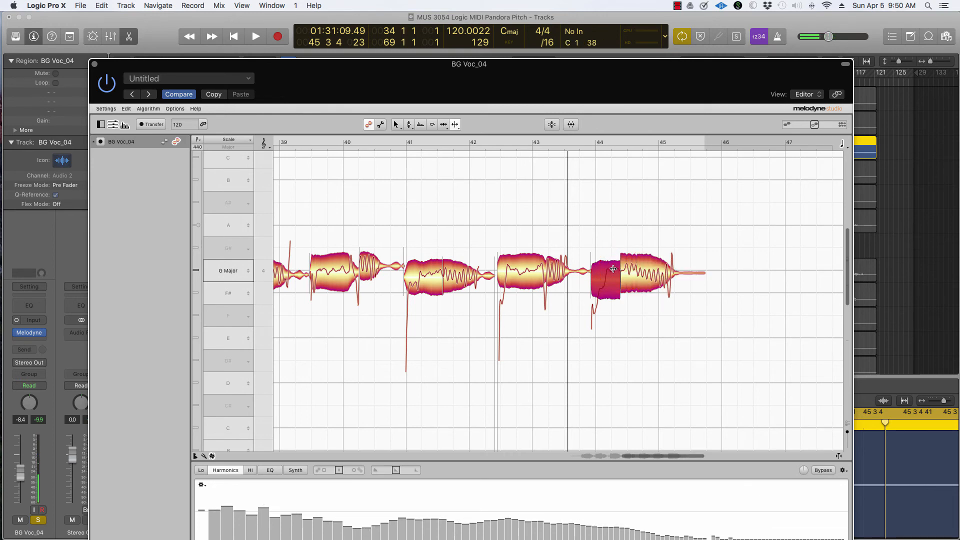
Nudge the last note's front segment slightly up and reduce its pitch drift to 32%.
click(395, 124)
click(600, 279)
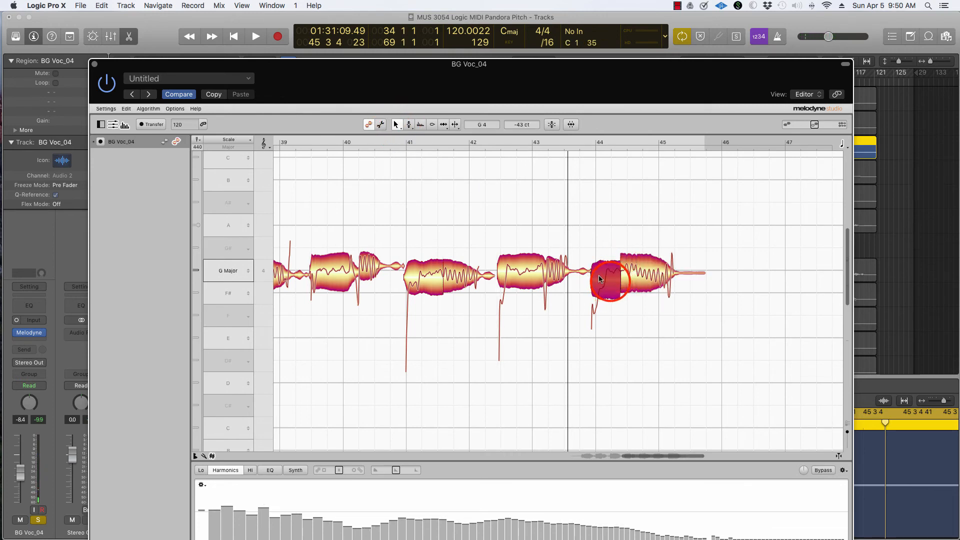
drag(611, 281, 614, 277)
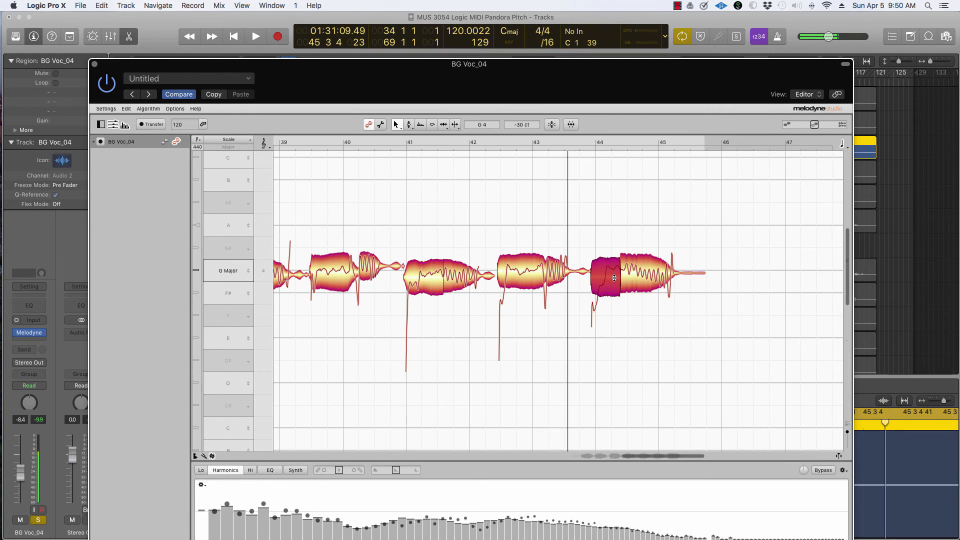
drag(408, 124, 410, 149)
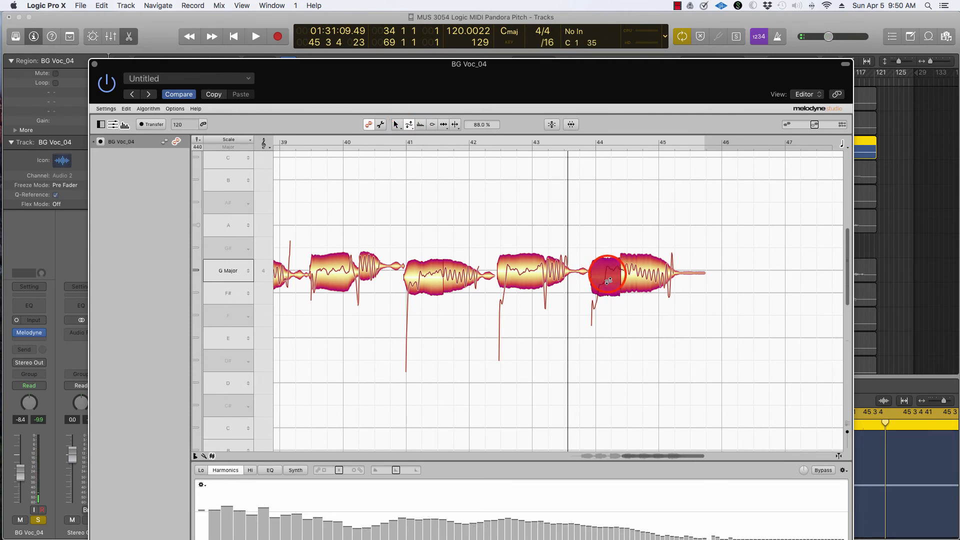
drag(609, 300, 609, 307)
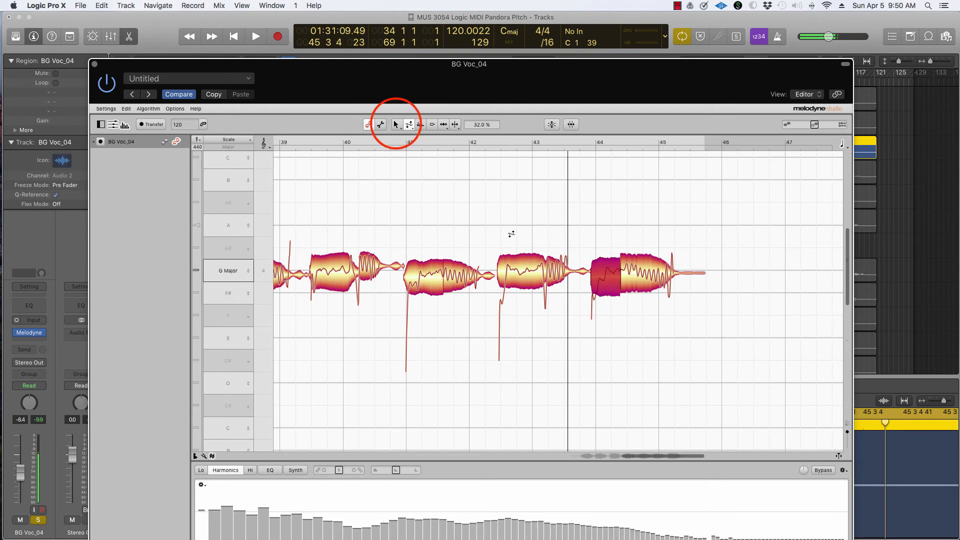
Raise the last note's front segment slightly further with the Main tool.
click(396, 124)
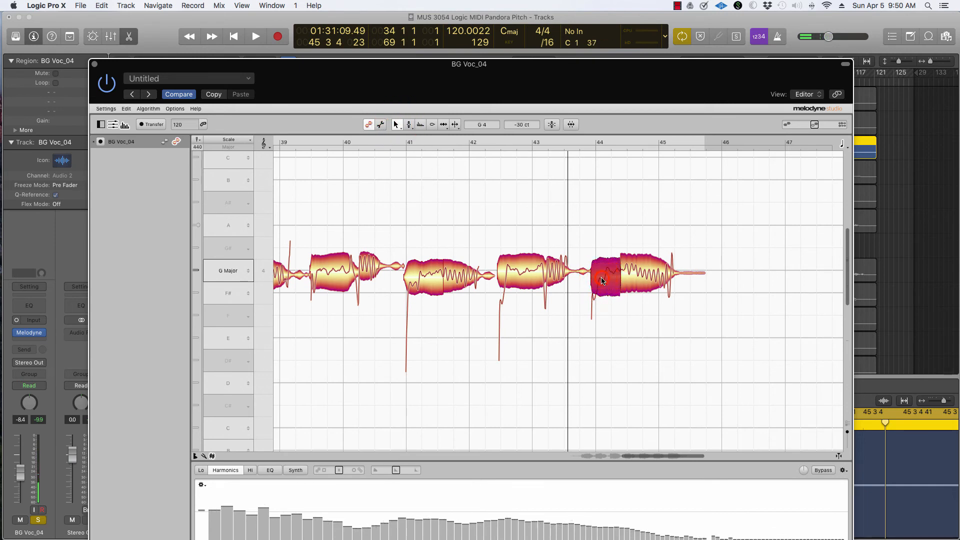
drag(604, 278, 605, 275)
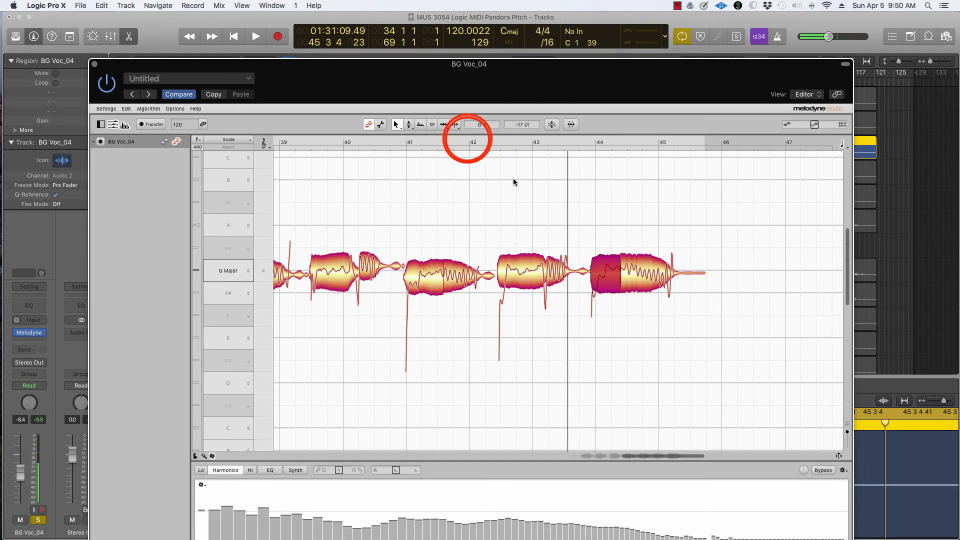
Play back the corrected vocal in Melodyne from around bar 42.
click(468, 141)
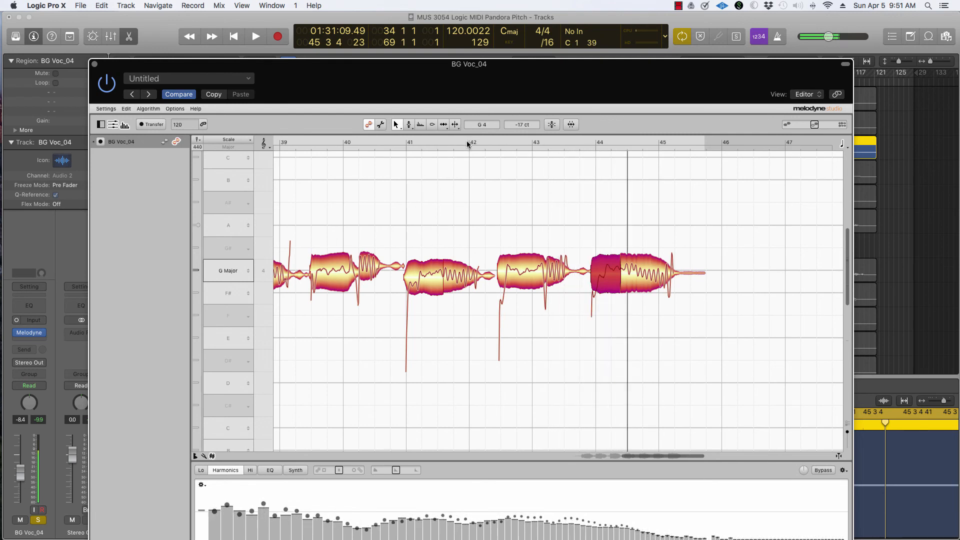
key(space)
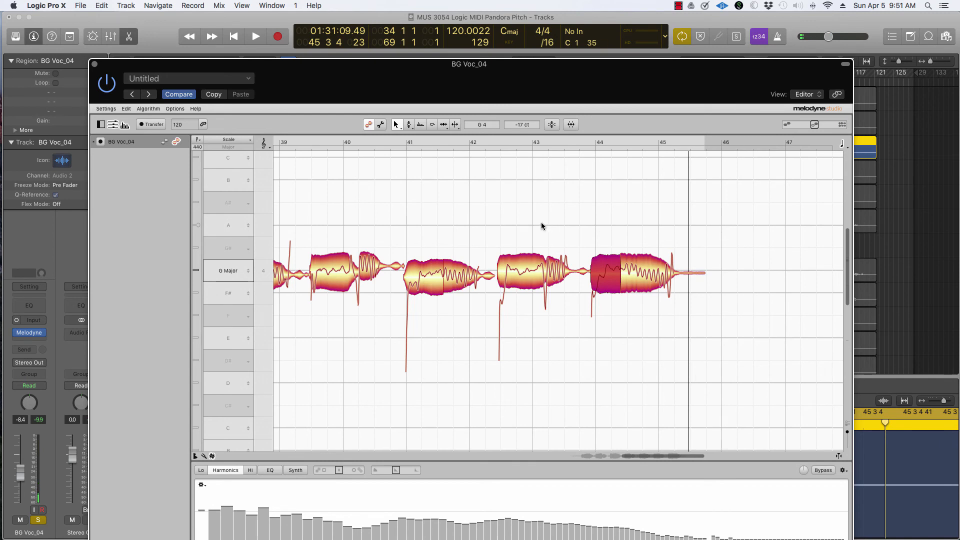
Close the Melodyne window and unsolo the BG Voc_04 track.
click(94, 64)
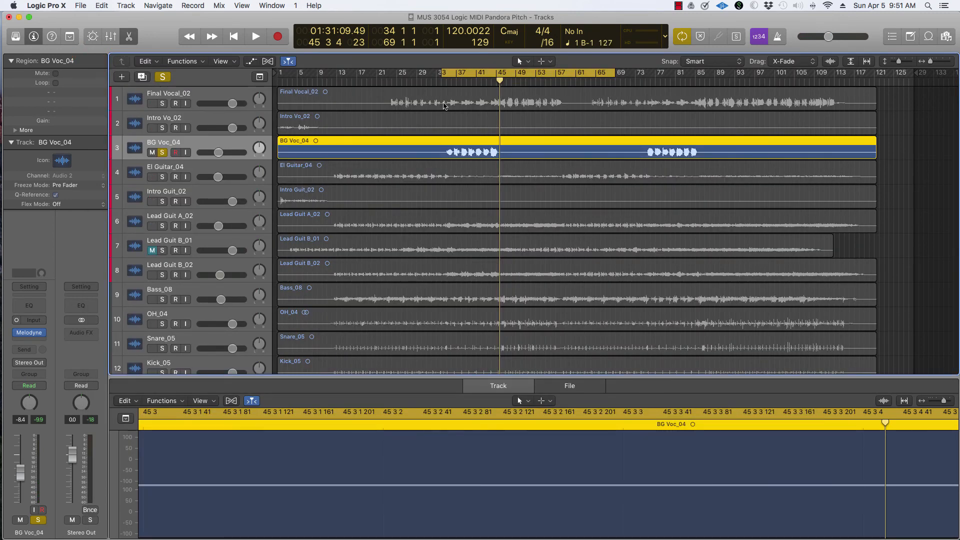
click(162, 152)
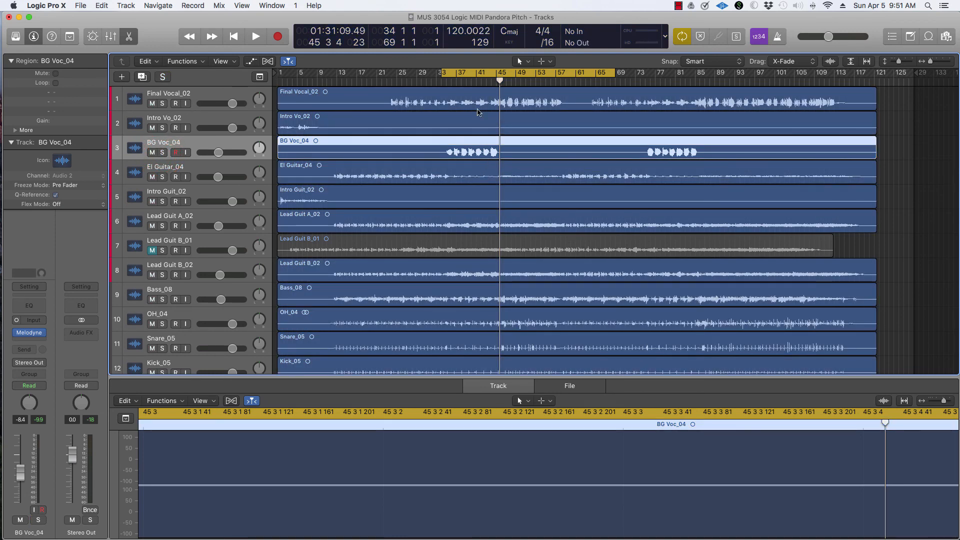
Play the full mix from around bar 38 to audition the vocal, then select the Final Vocal_02 region.
click(446, 95)
key(space)
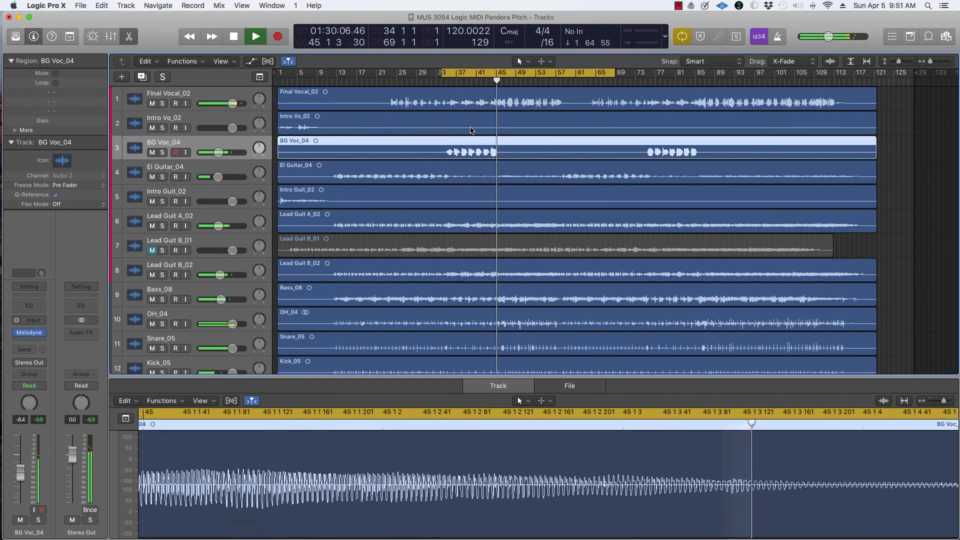
key(space)
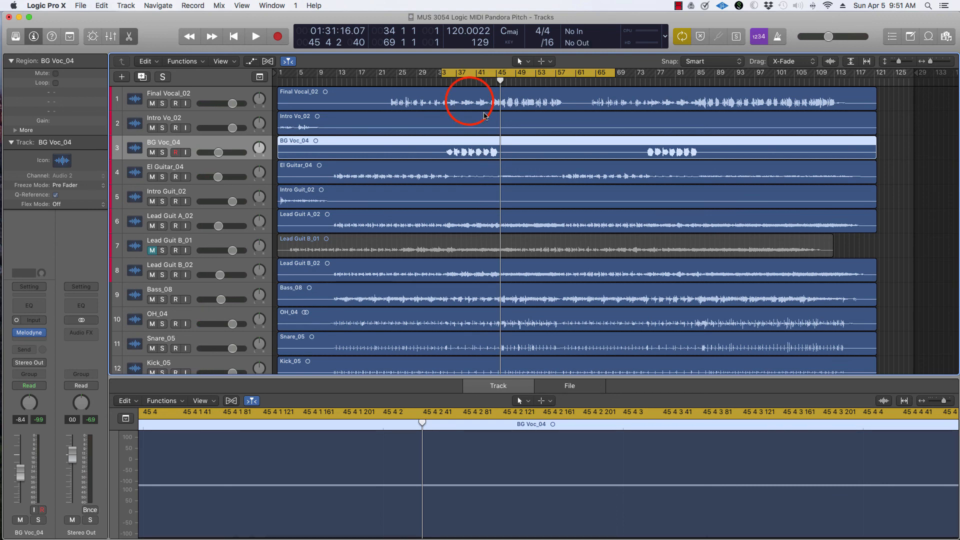
click(470, 104)
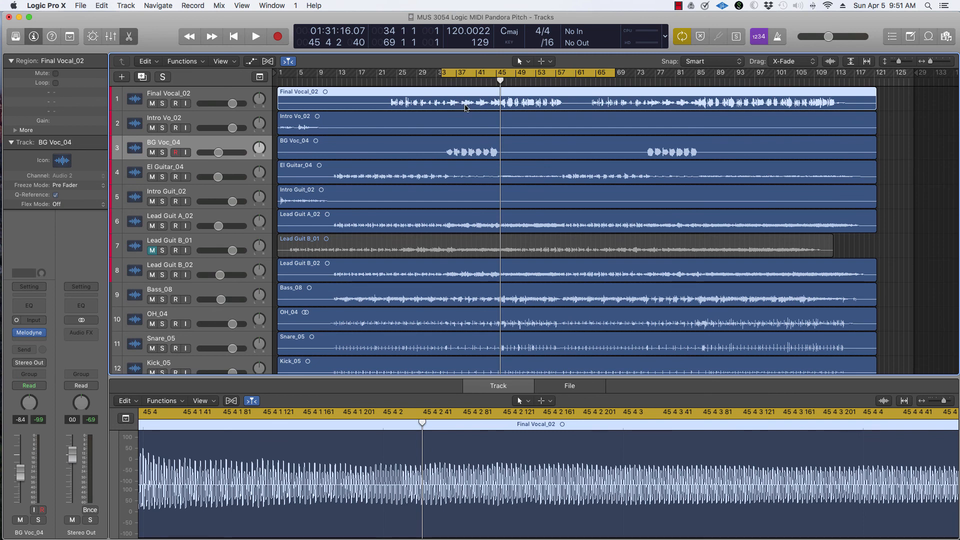